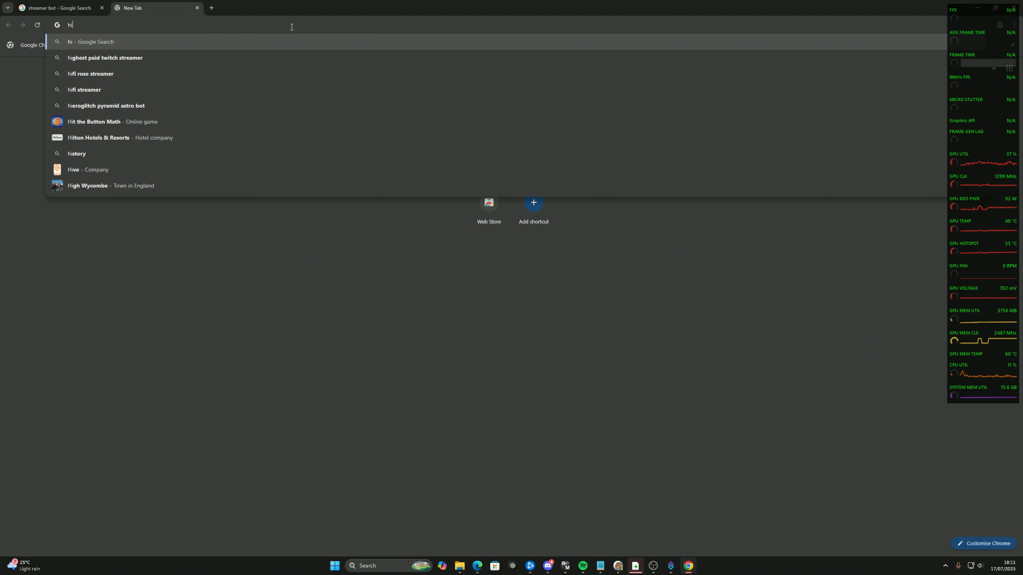
Search the web for hid macros and open the download page of the HID macros website
text(ros)
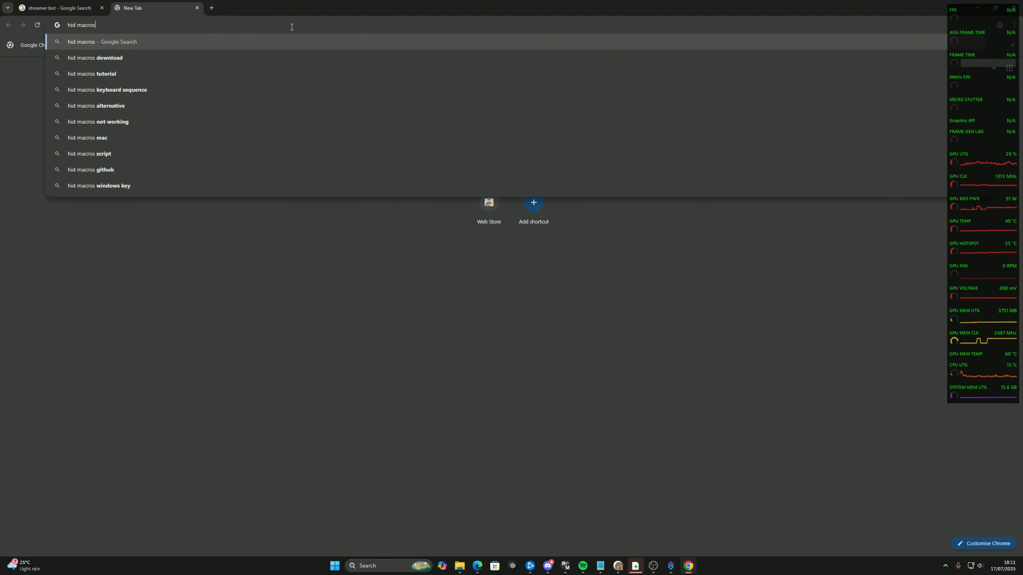
key(Return)
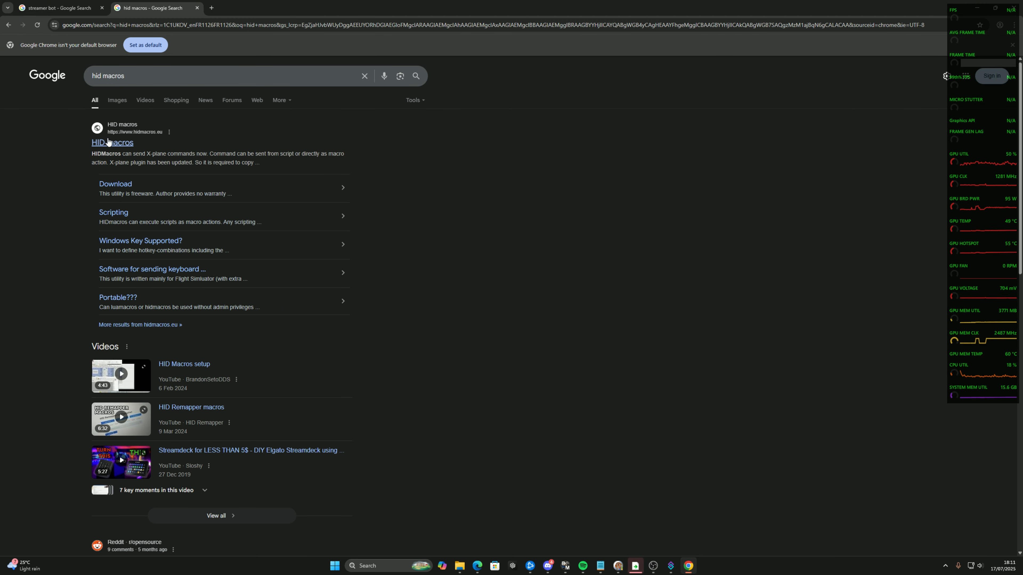
click(108, 142)
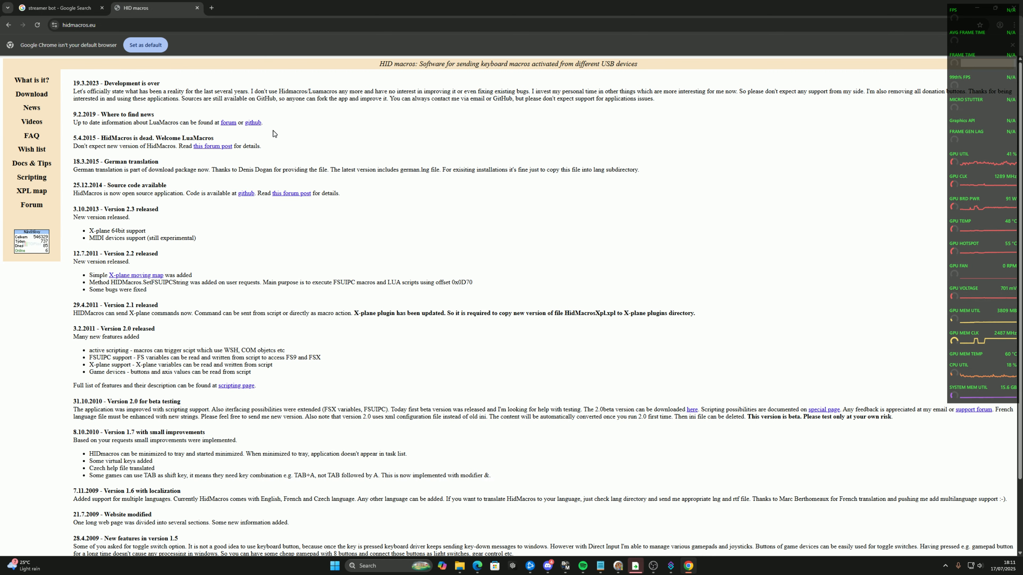
click(38, 98)
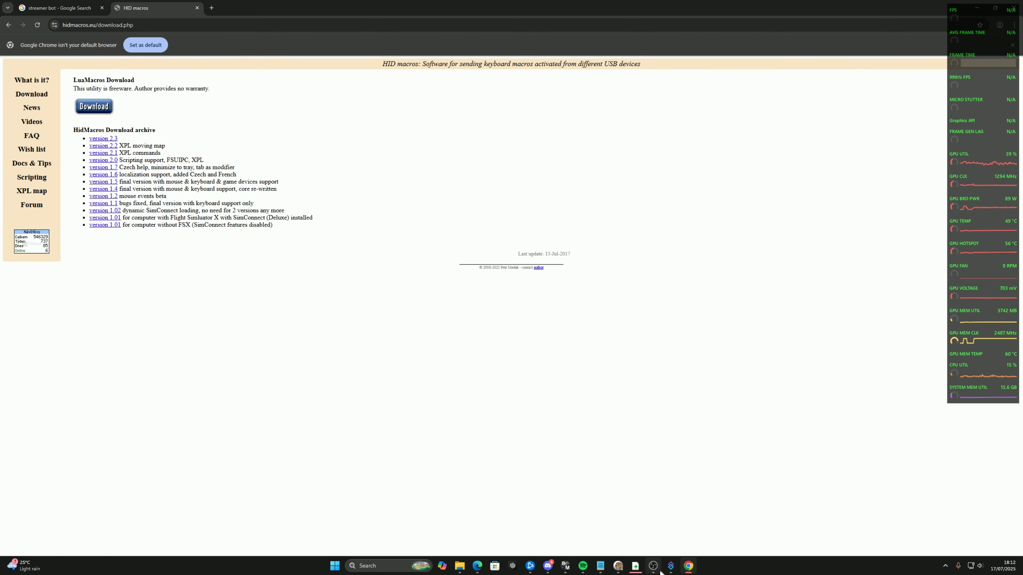
Switch to OBS Studio, open the WebSocket server settings and select the server password
click(653, 567)
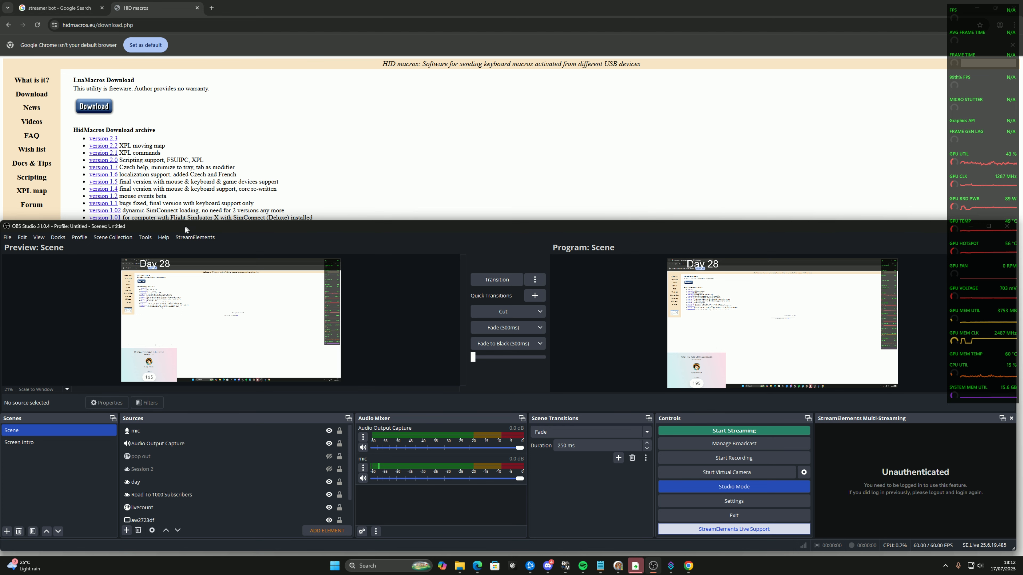
click(145, 237)
click(178, 307)
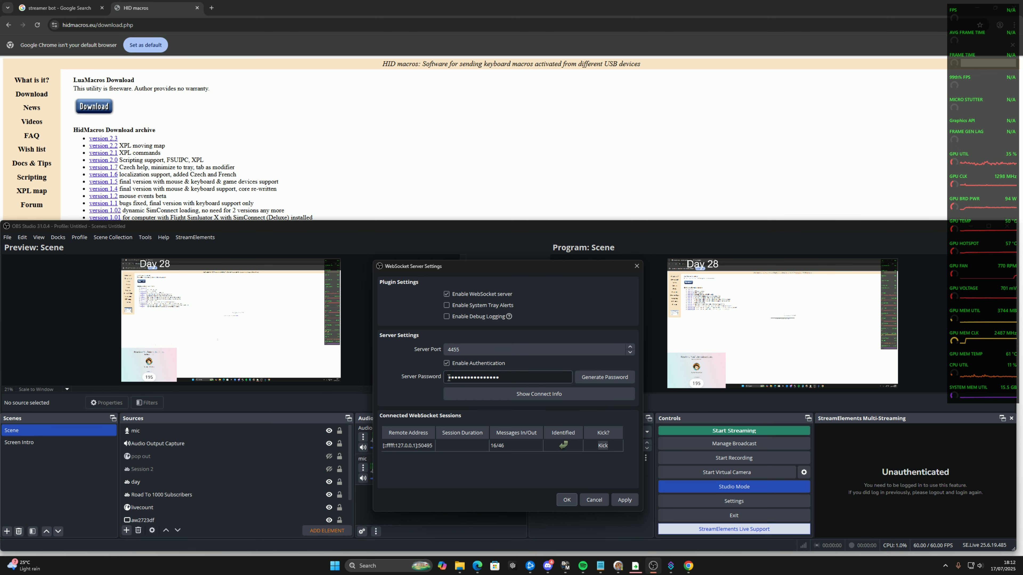
drag(447, 377, 494, 378)
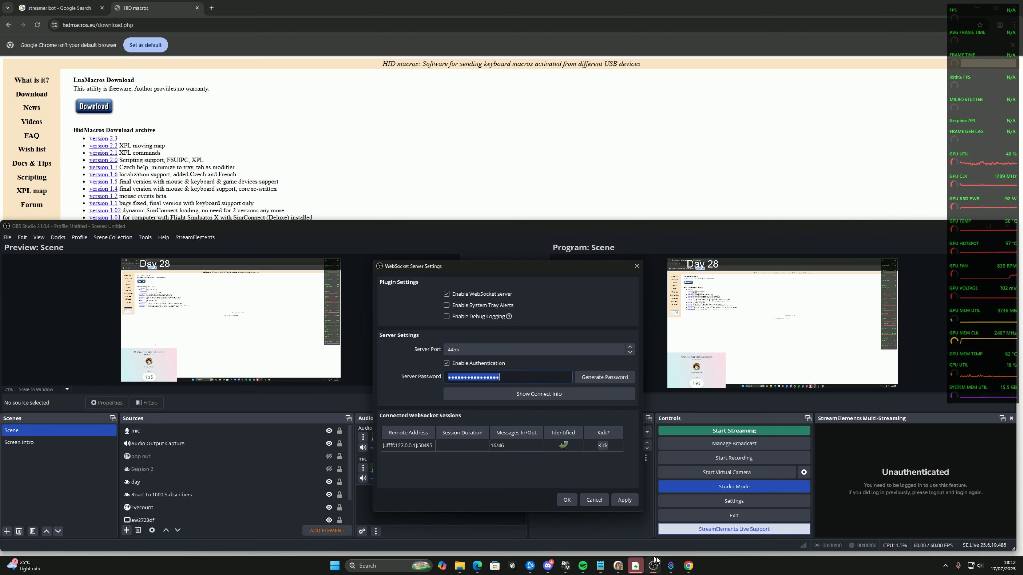
Switch to Streamer.bot, maximize its window and show the OBS connections under the stream apps
click(670, 566)
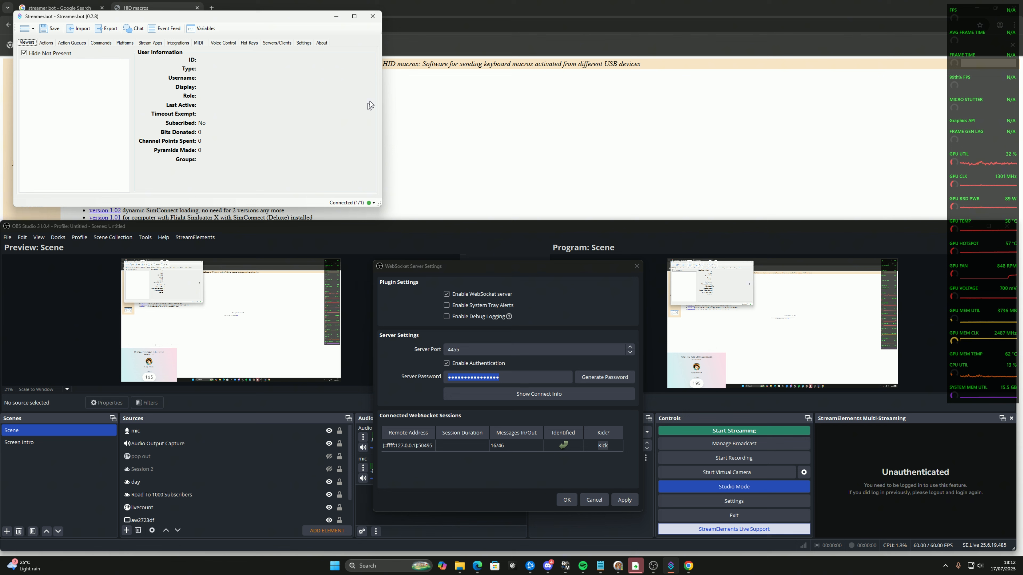
click(354, 16)
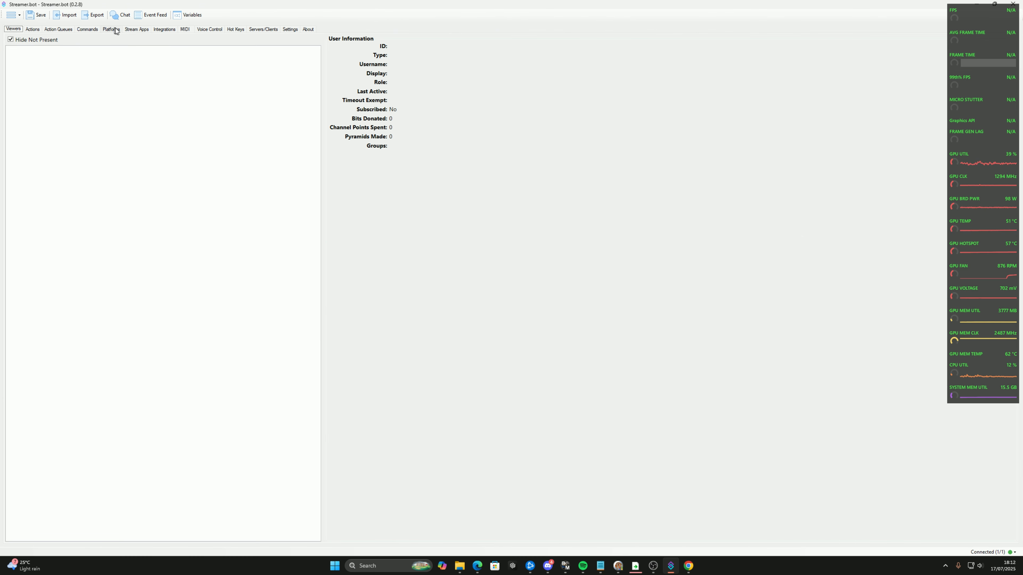
click(141, 32)
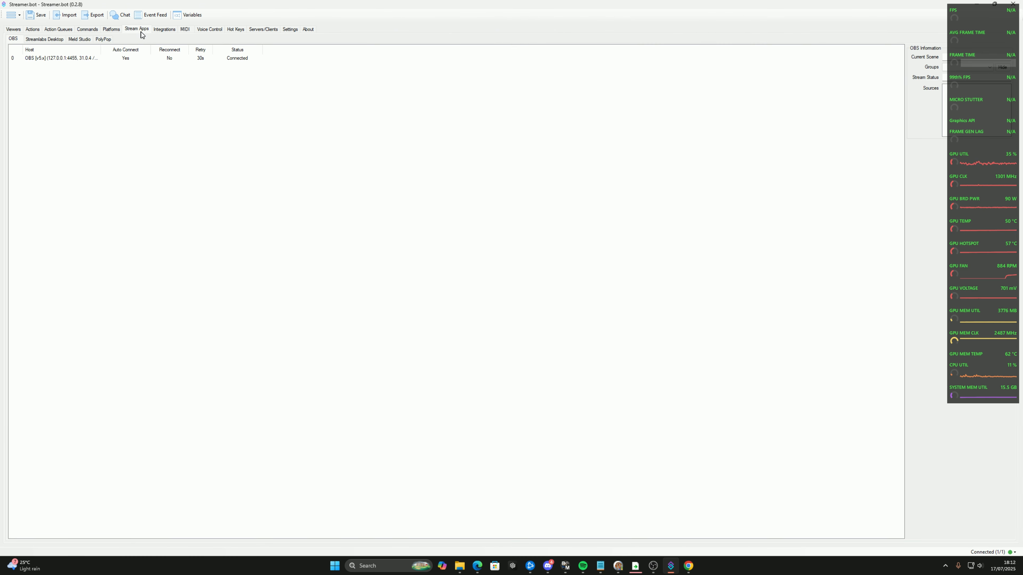
right_click(134, 114)
click(163, 118)
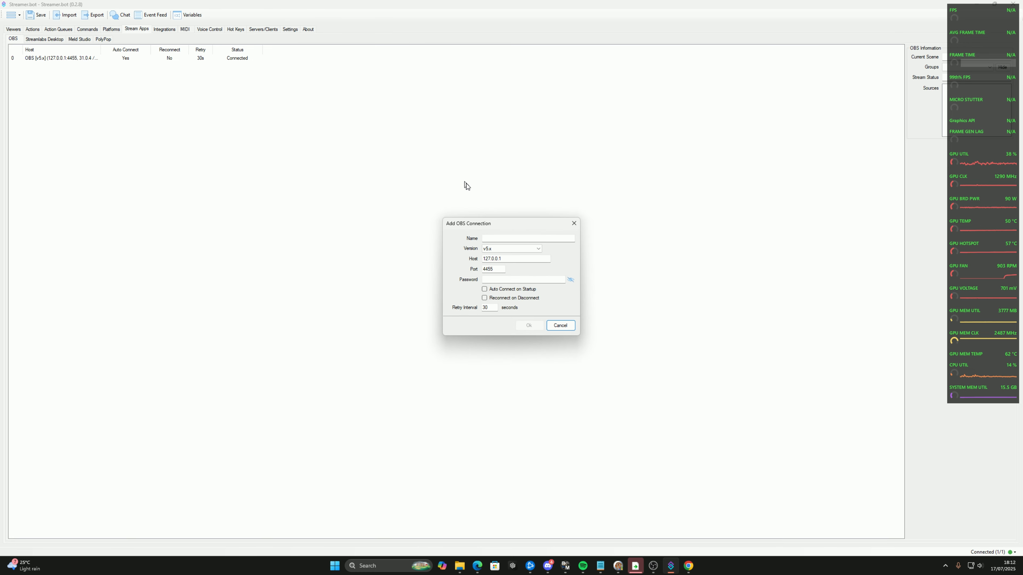
click(514, 282)
click(498, 249)
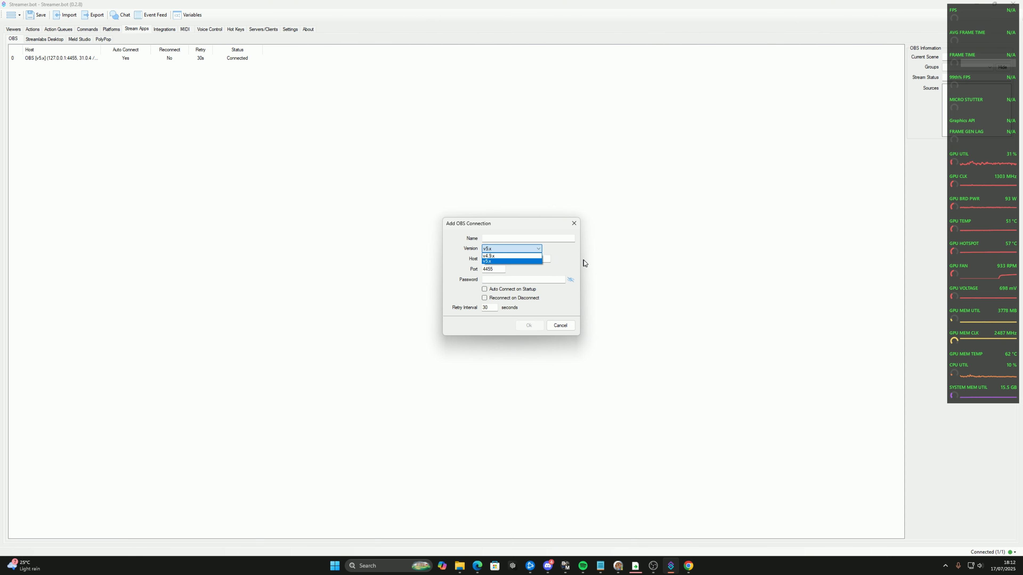
click(509, 247)
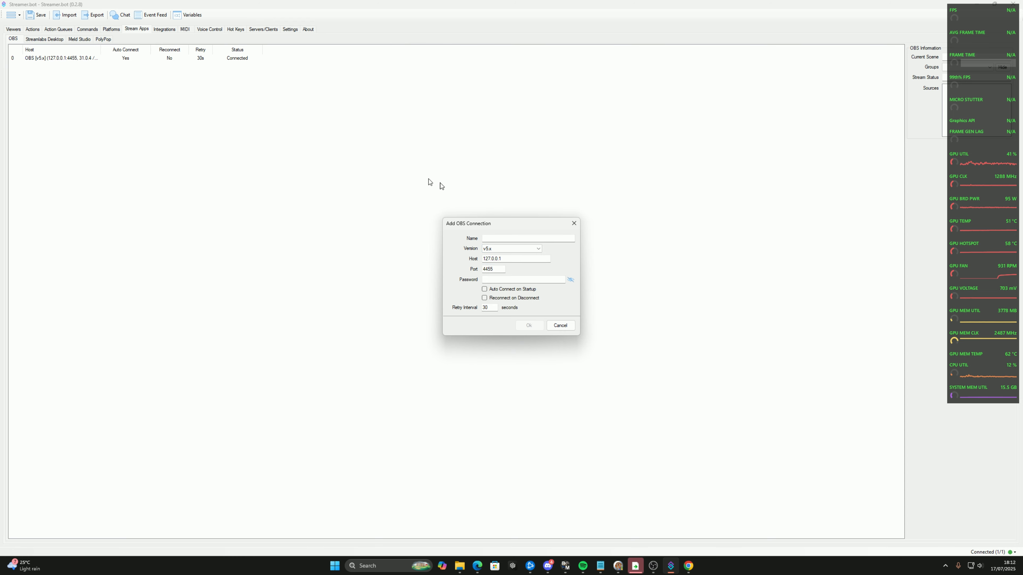
click(574, 223)
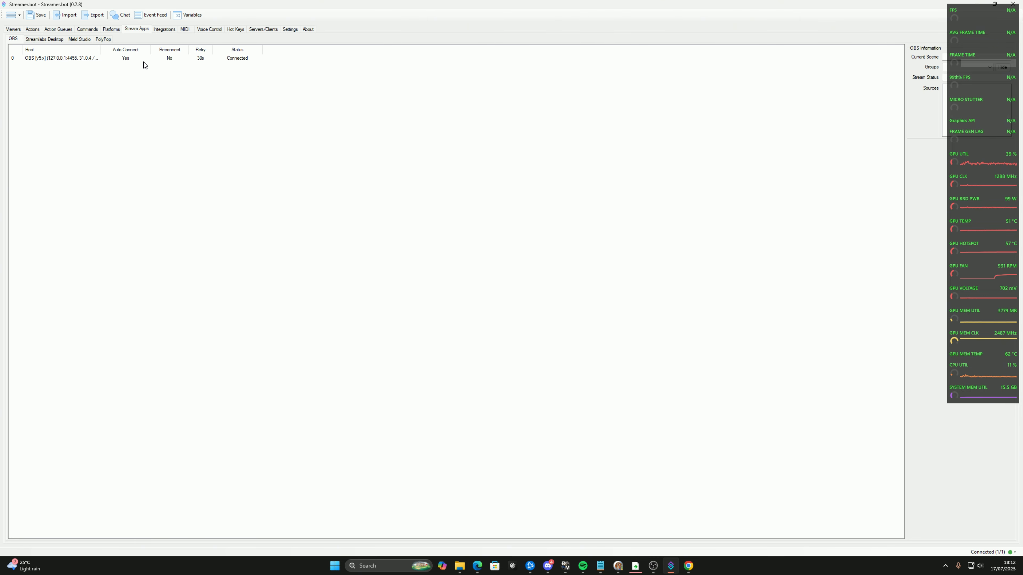
Look at the WebSocket server settings and add a new action named Scene1
click(262, 31)
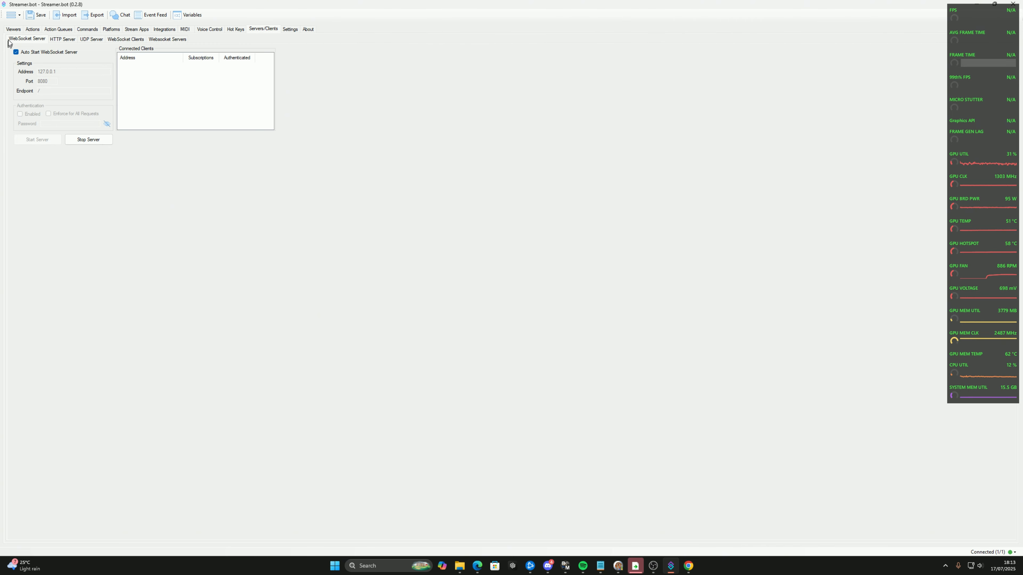
click(32, 29)
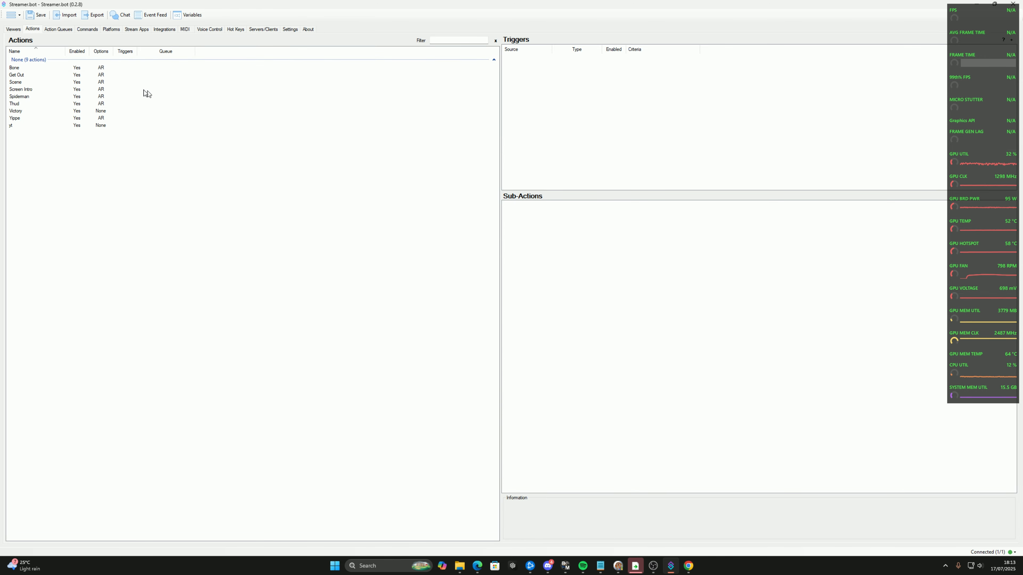
click(60, 76)
right_click(234, 259)
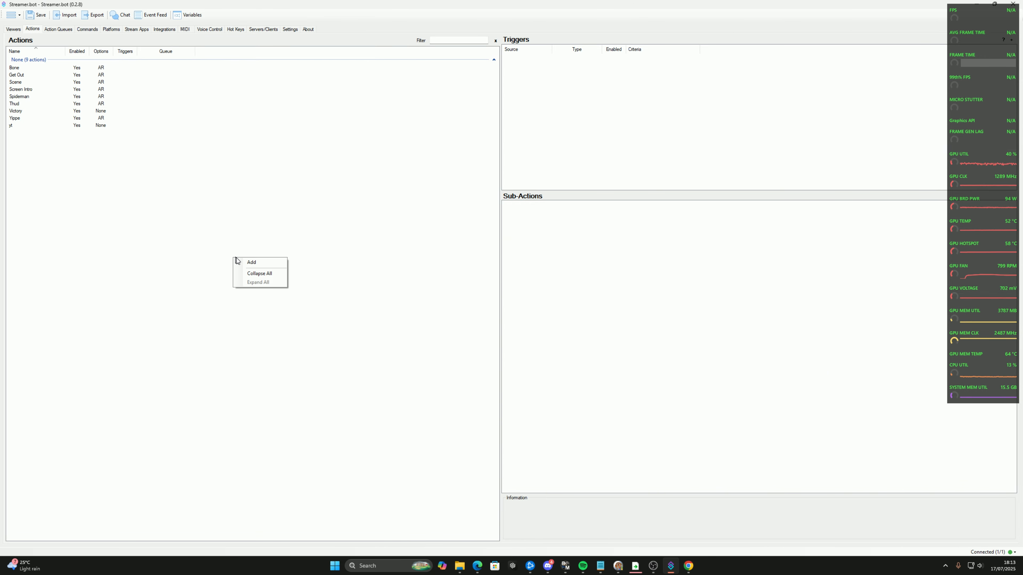
click(265, 263)
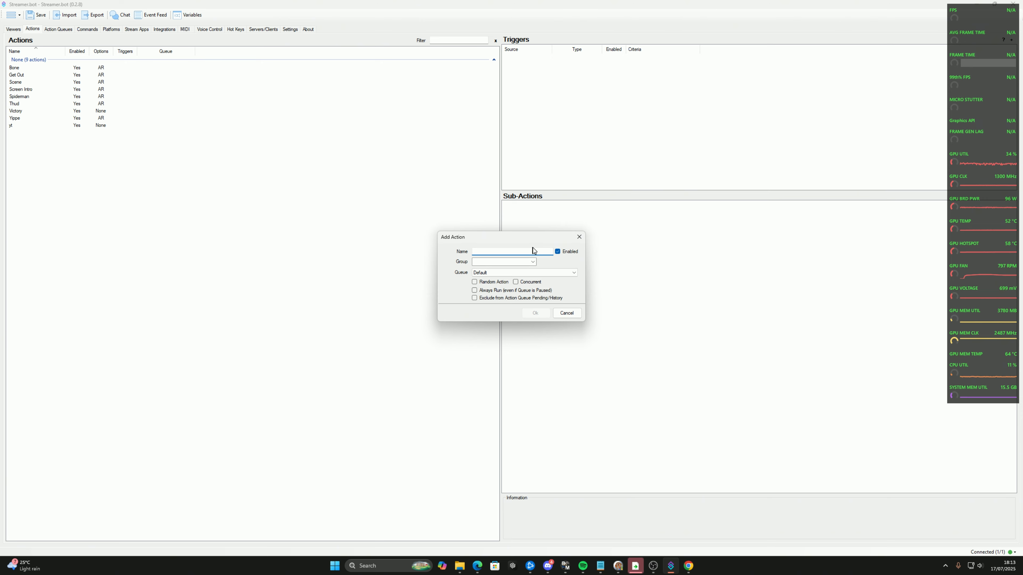
text(Scene1)
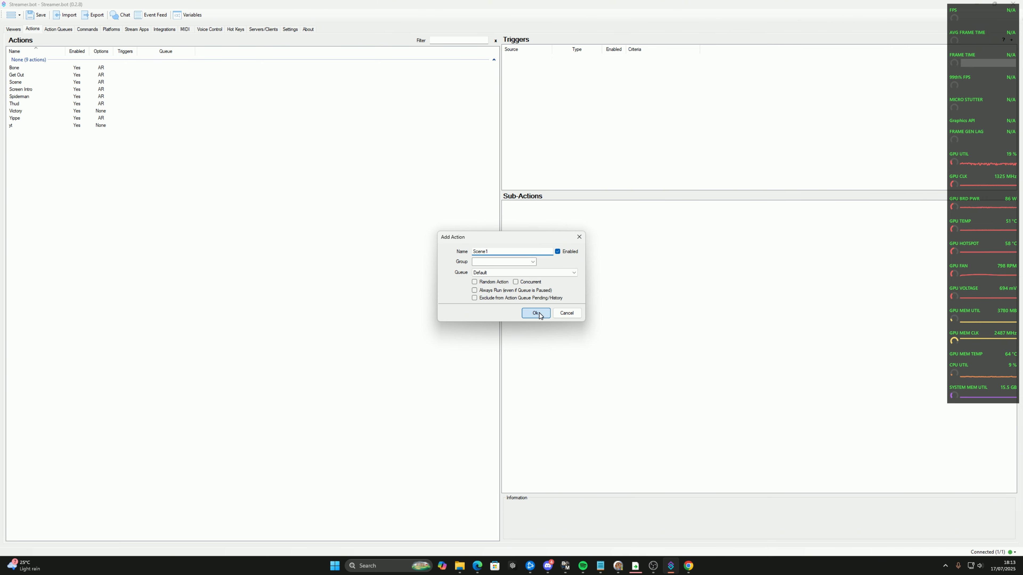
click(535, 313)
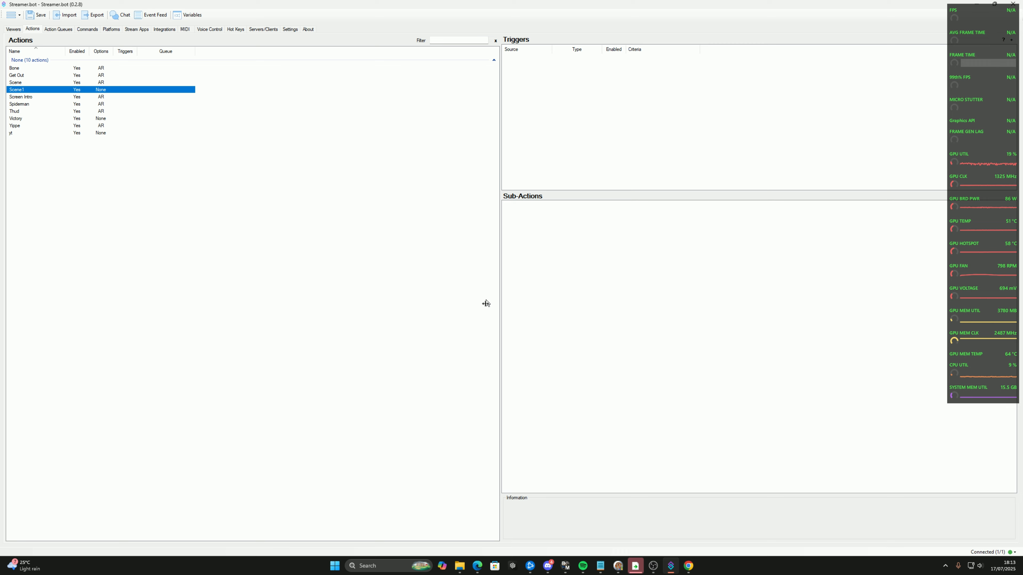
right_click(591, 245)
mouse_move(625, 292)
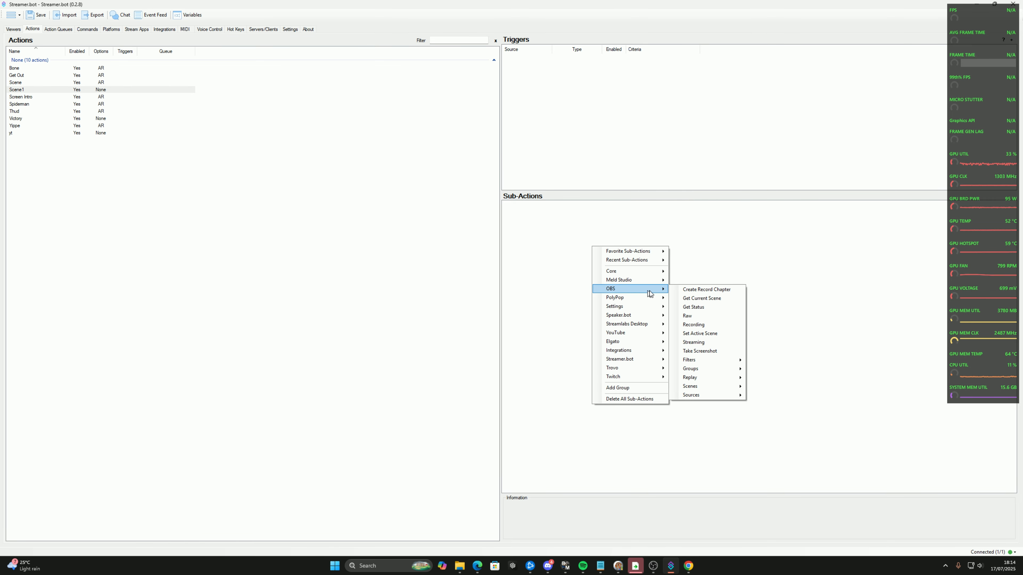
mouse_move(716, 388)
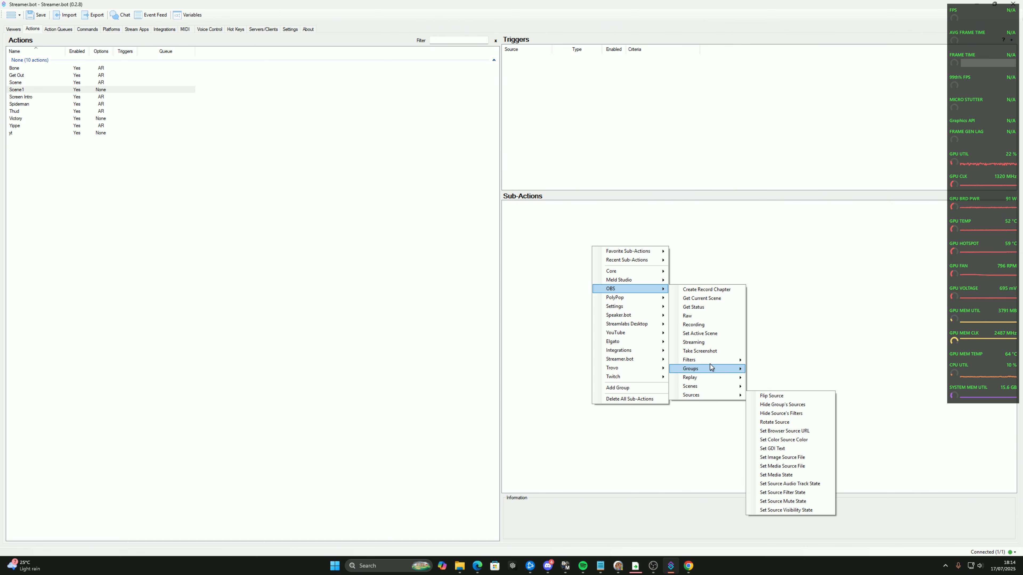
click(706, 334)
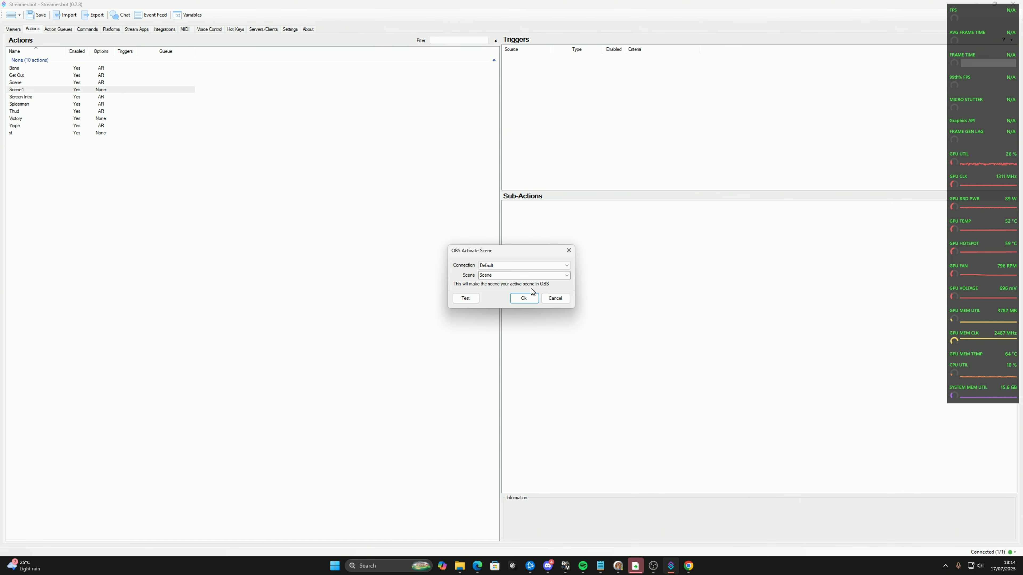
double_click(508, 275)
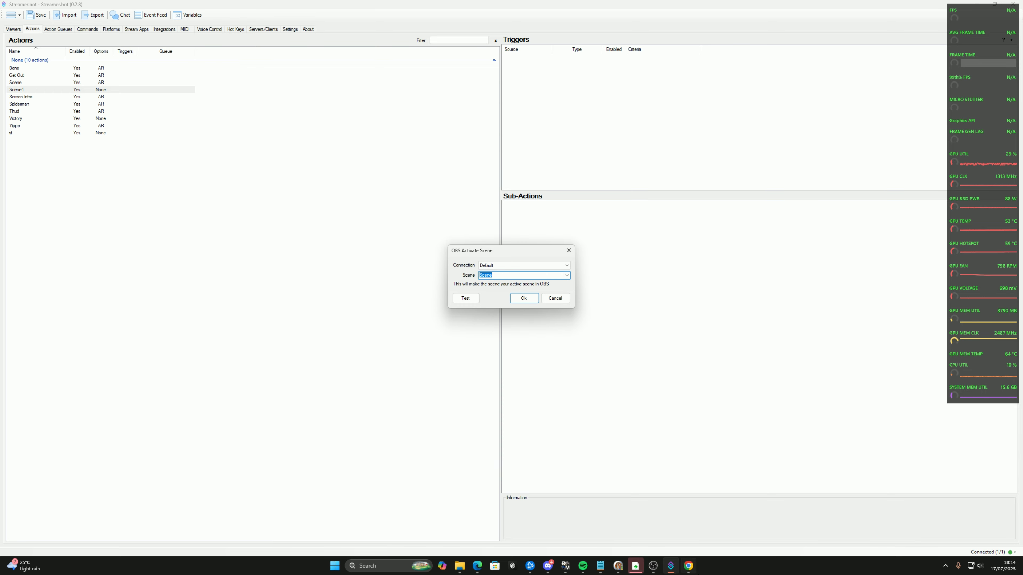
click(654, 565)
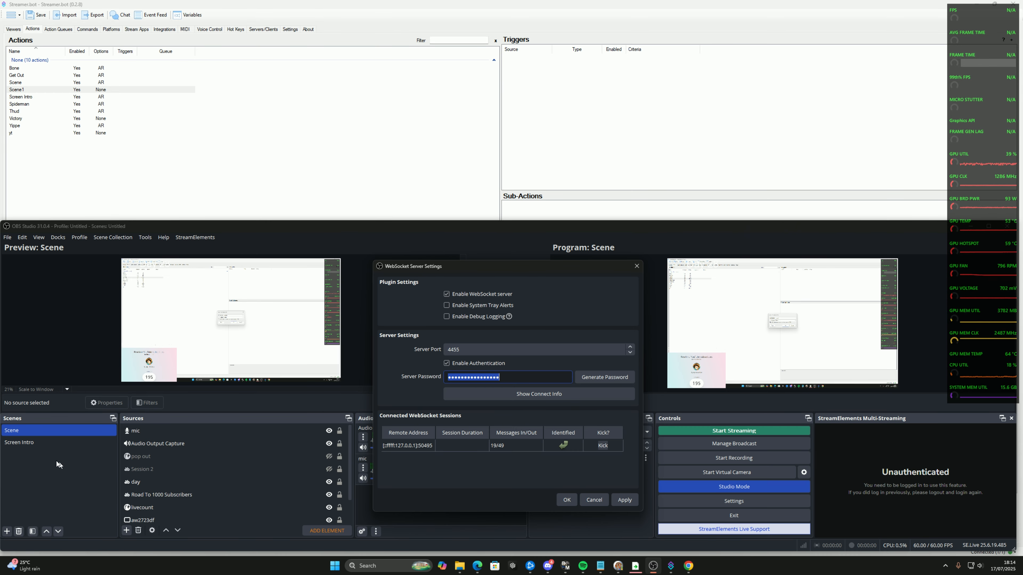
click(32, 443)
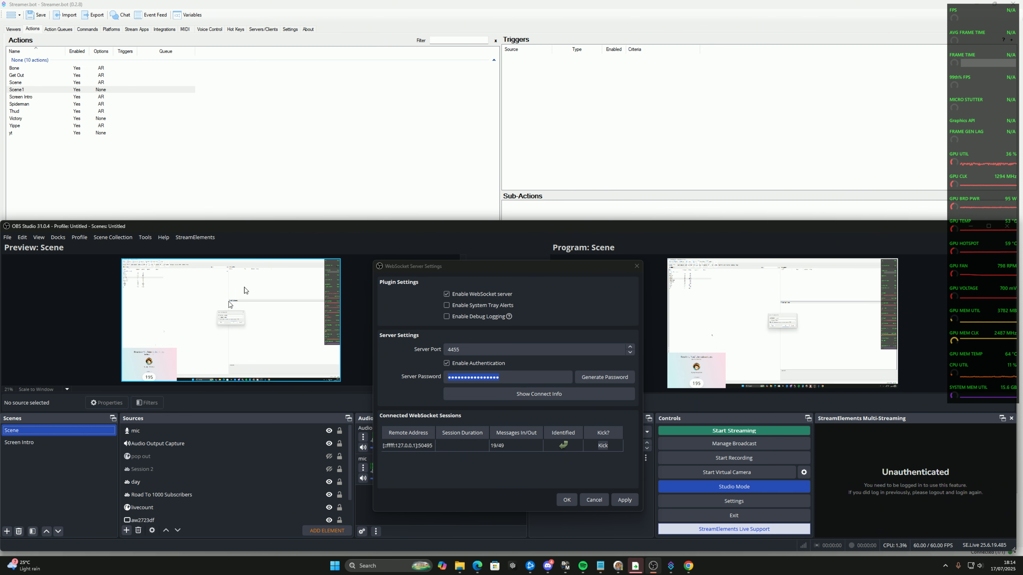
click(394, 166)
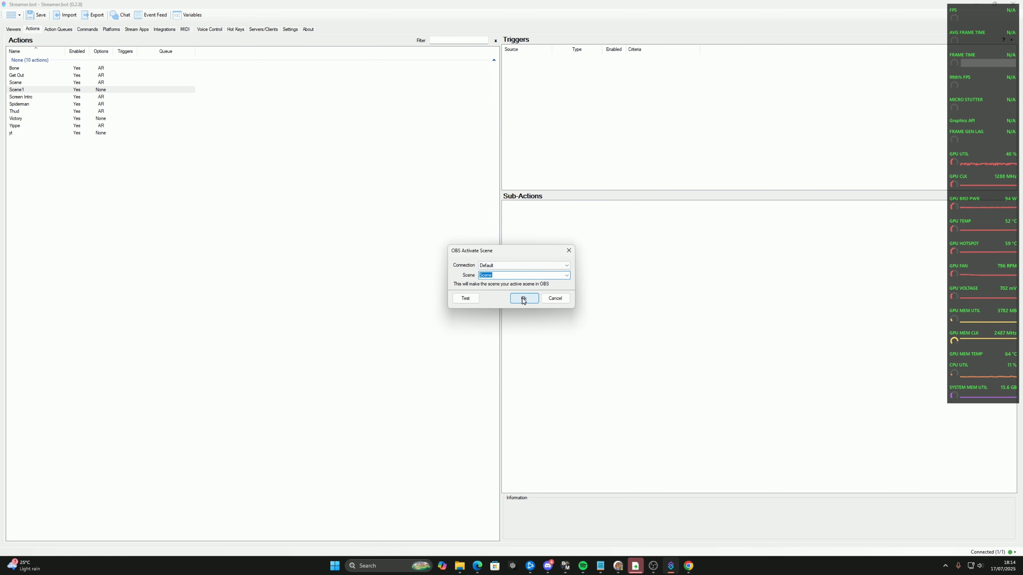
click(568, 250)
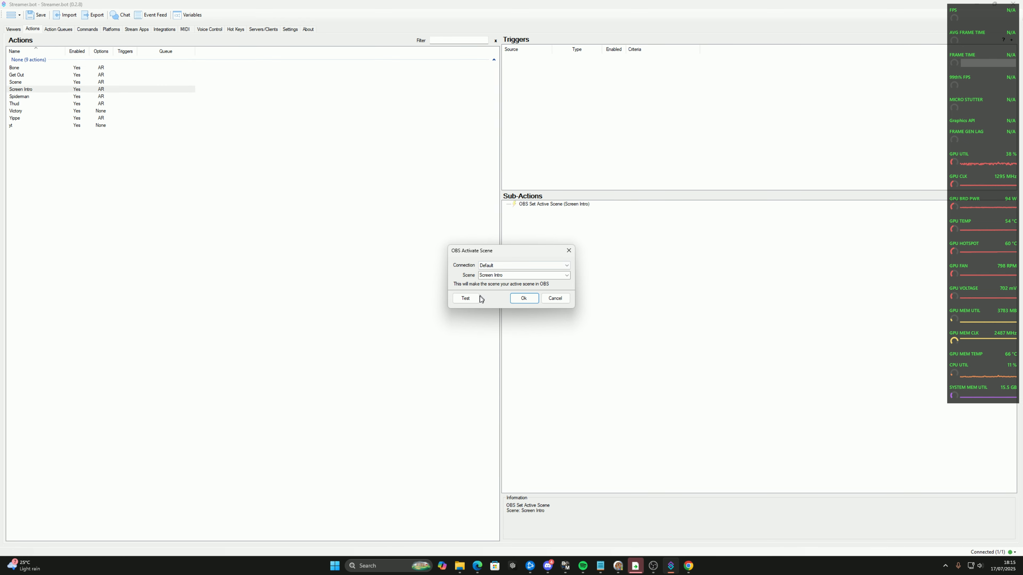
Test the sub-action that activates the Screen Intro scene, check it in OBS Studio and close the sub-action's settings
click(475, 299)
click(653, 565)
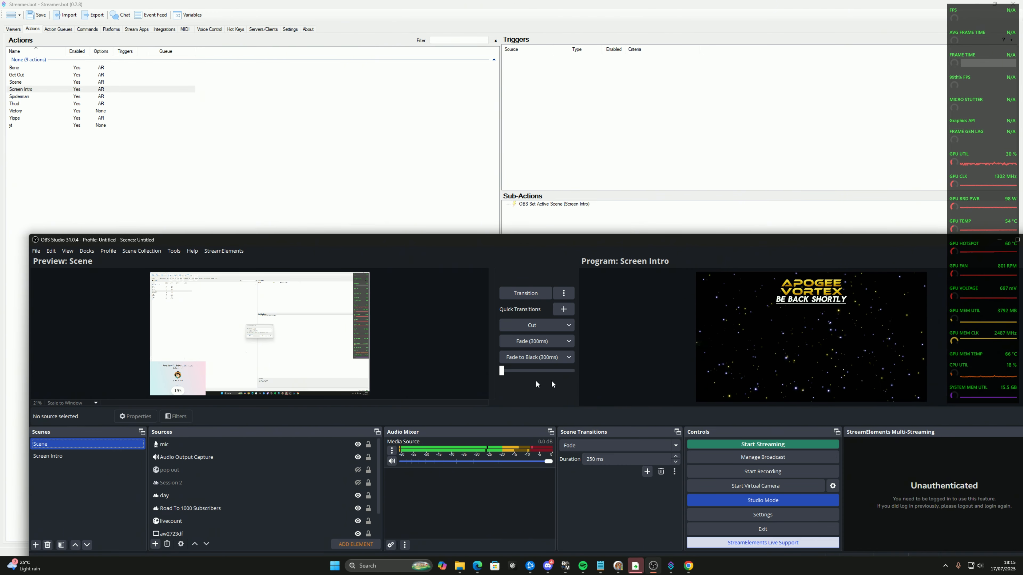
click(452, 191)
click(573, 250)
Find the Myinstants website through a web search in Chrome, accepting its data consent, and open the VINE BOOM SOUND page
mouse_move(688, 566)
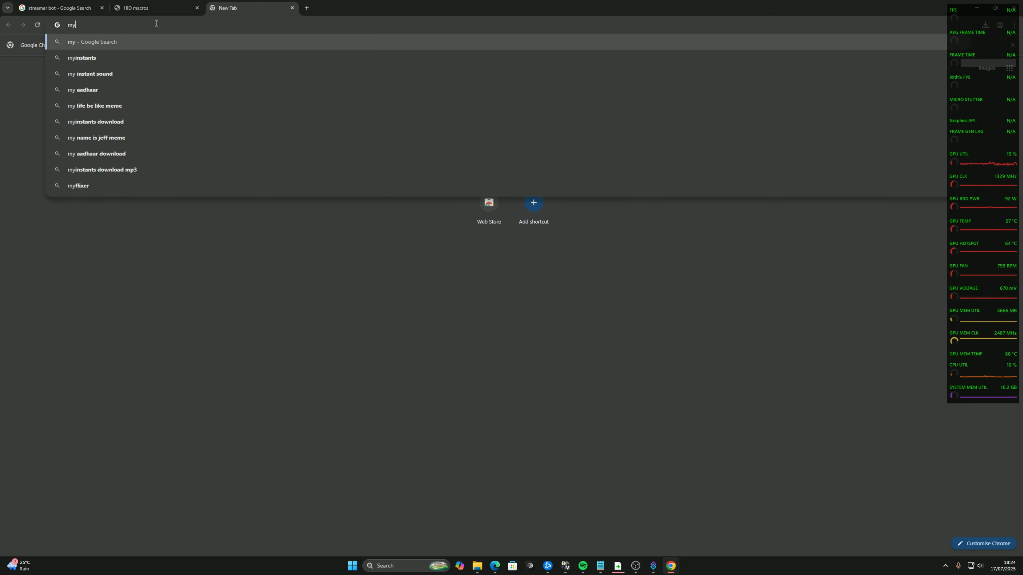
click(111, 54)
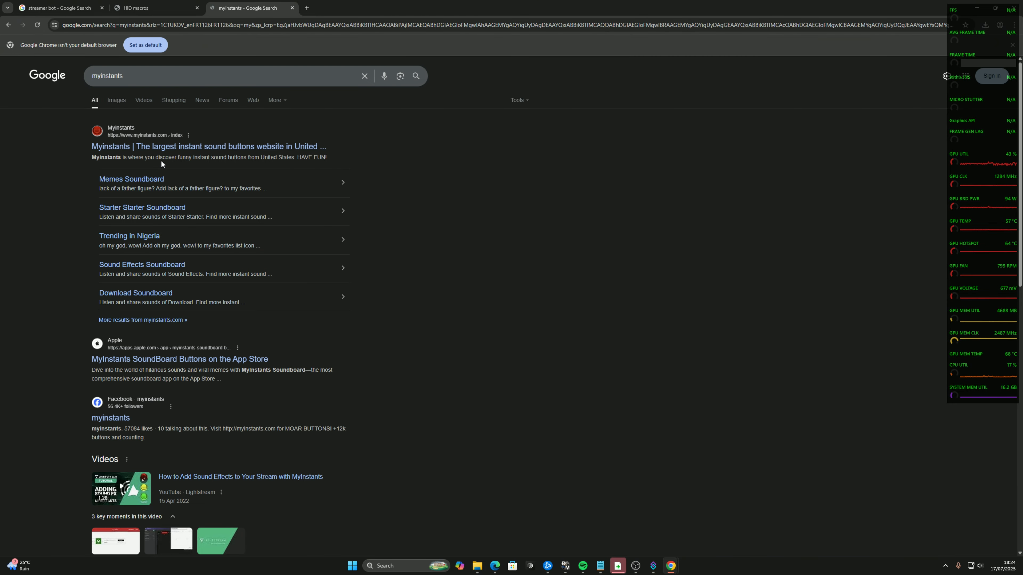
click(217, 147)
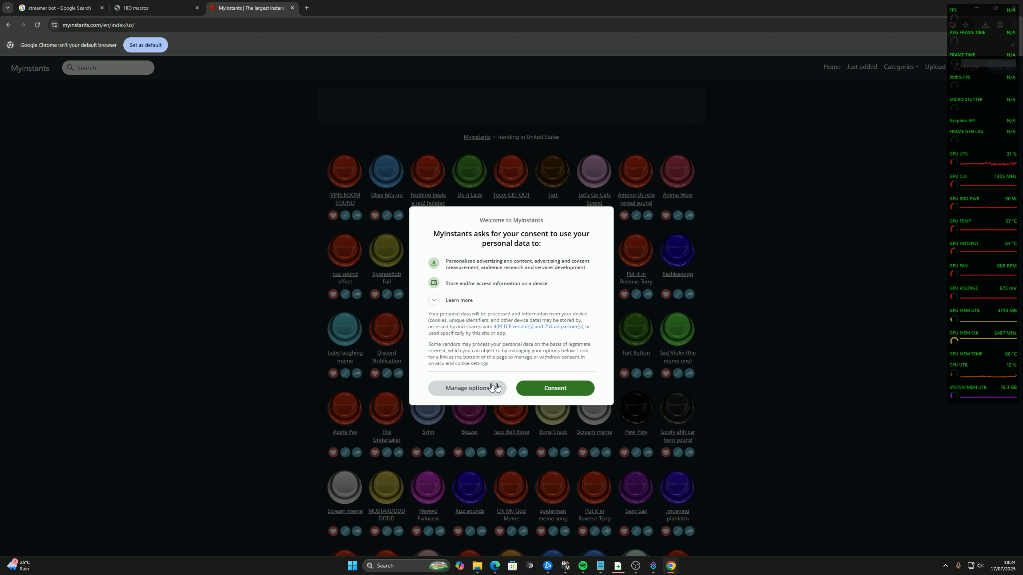
click(535, 387)
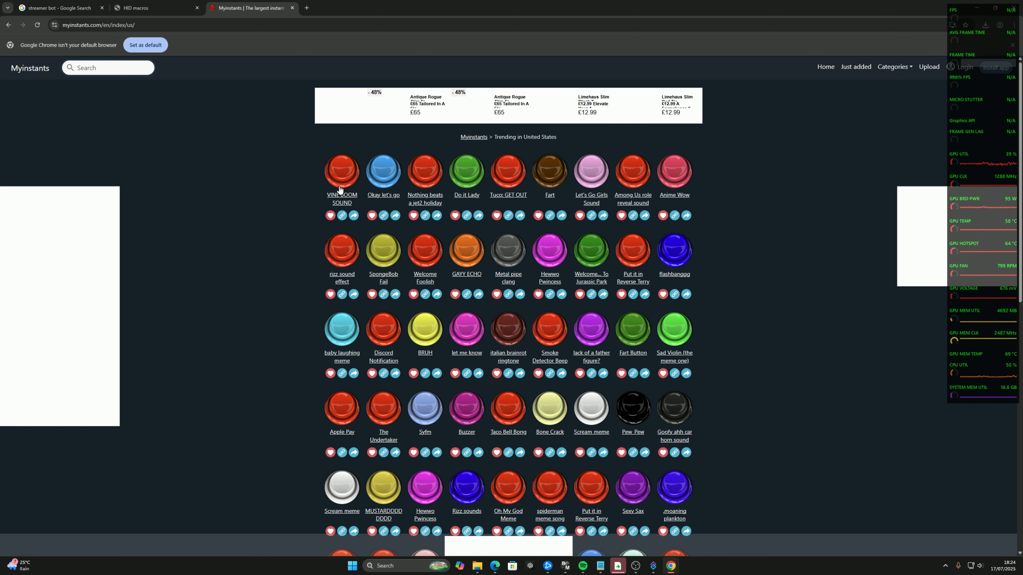
click(369, 197)
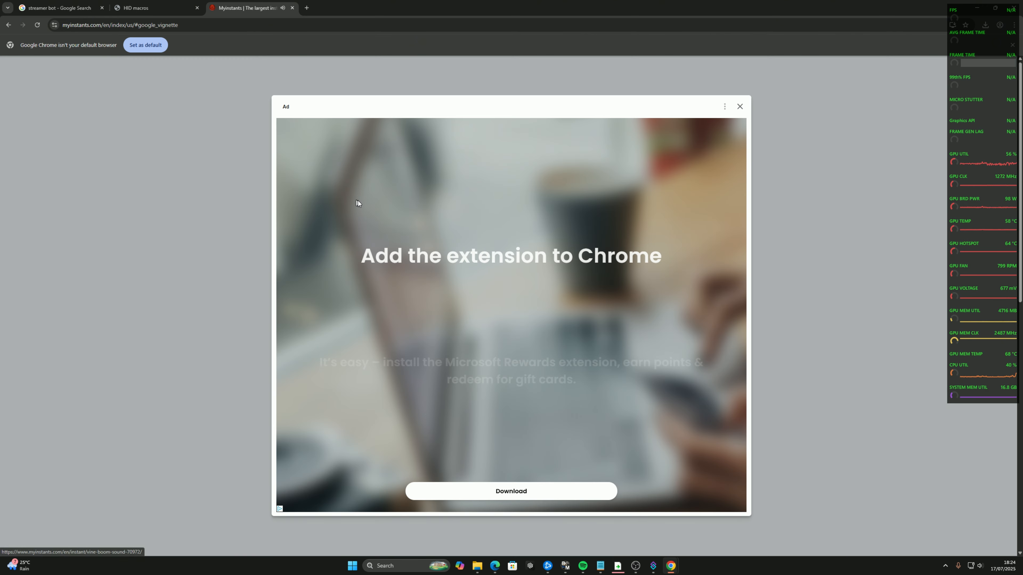
click(740, 111)
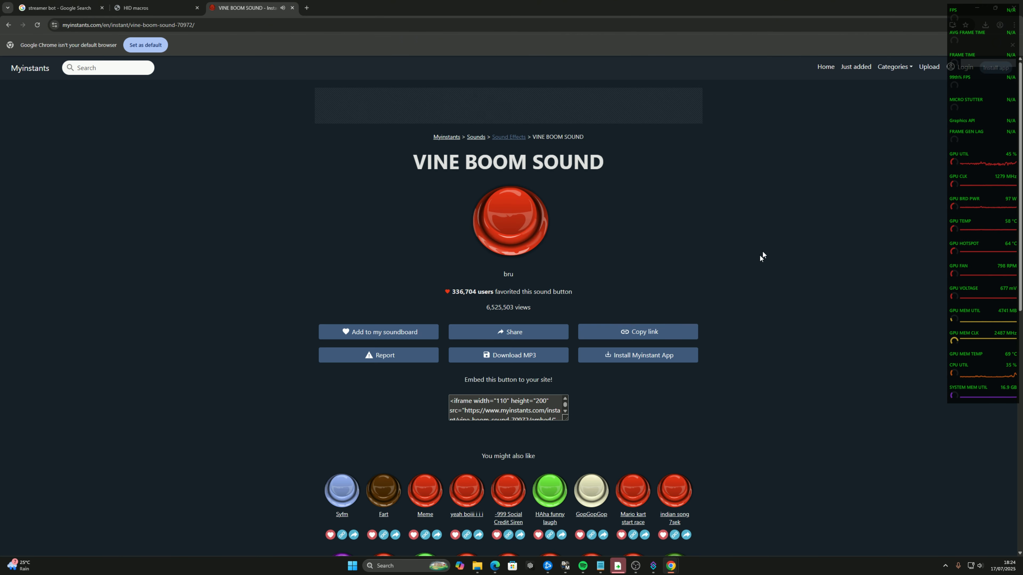
Download the VINE BOOM SOUND as an MP3, play it in Media Player and move the player window aside
click(517, 356)
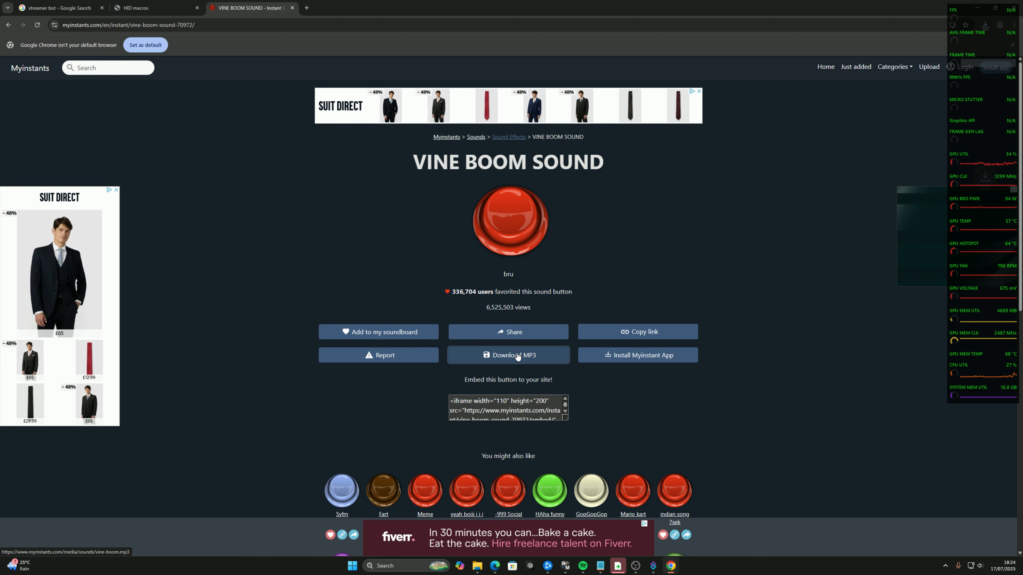
click(895, 45)
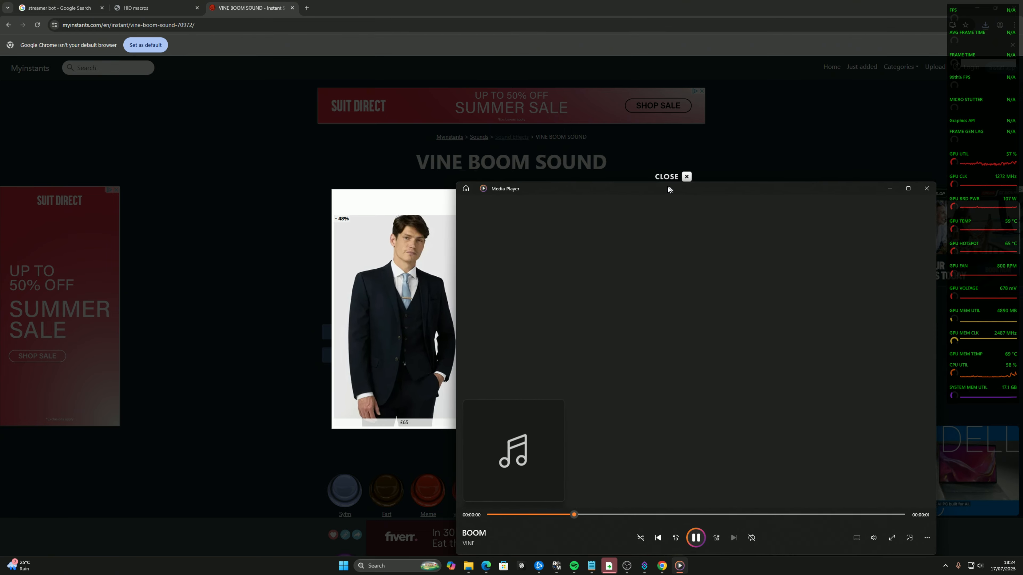
drag(667, 186, 485, 121)
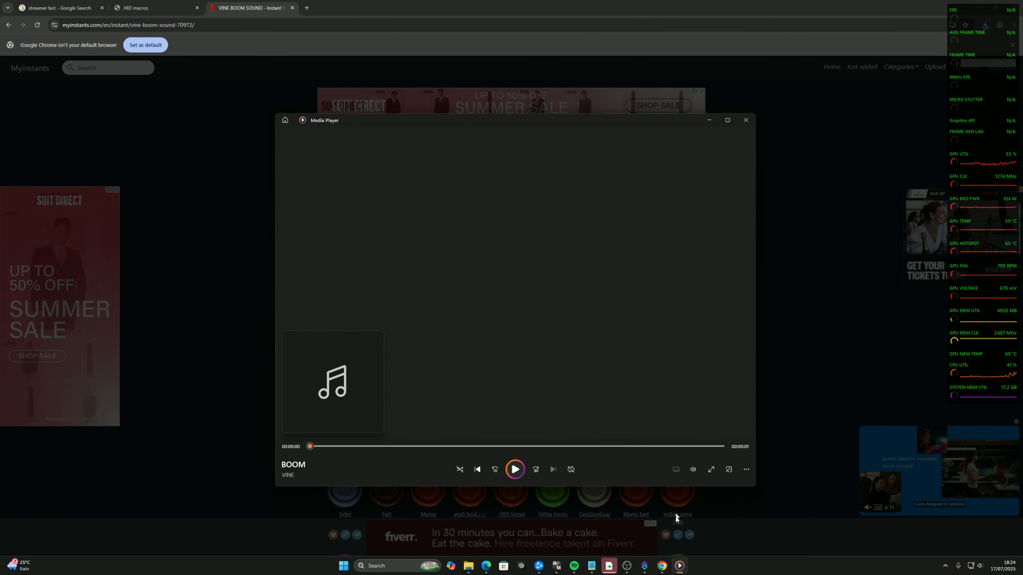
Switch to Streamer.bot and add a new action named Vine boom
click(645, 566)
right_click(154, 217)
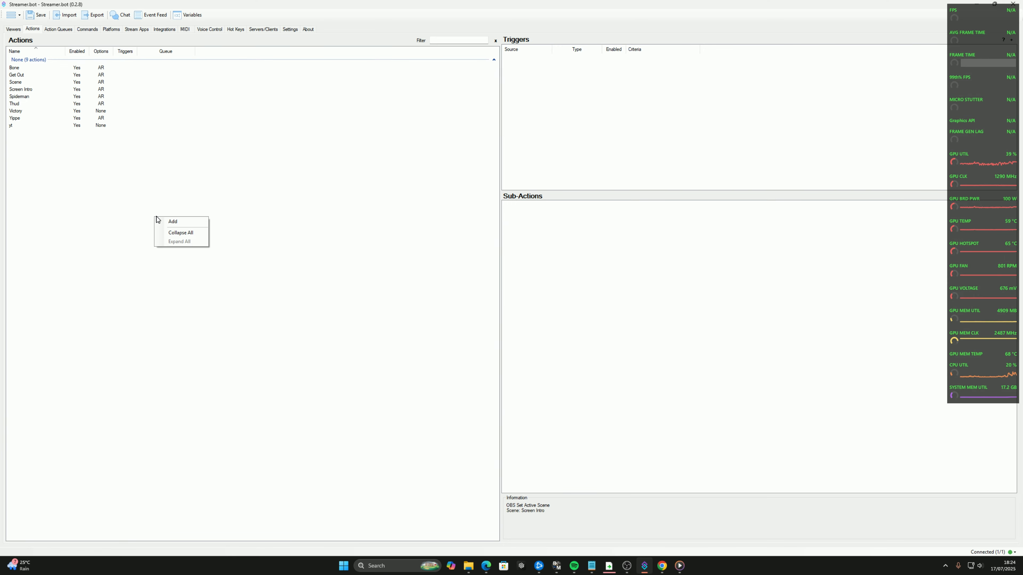
click(177, 221)
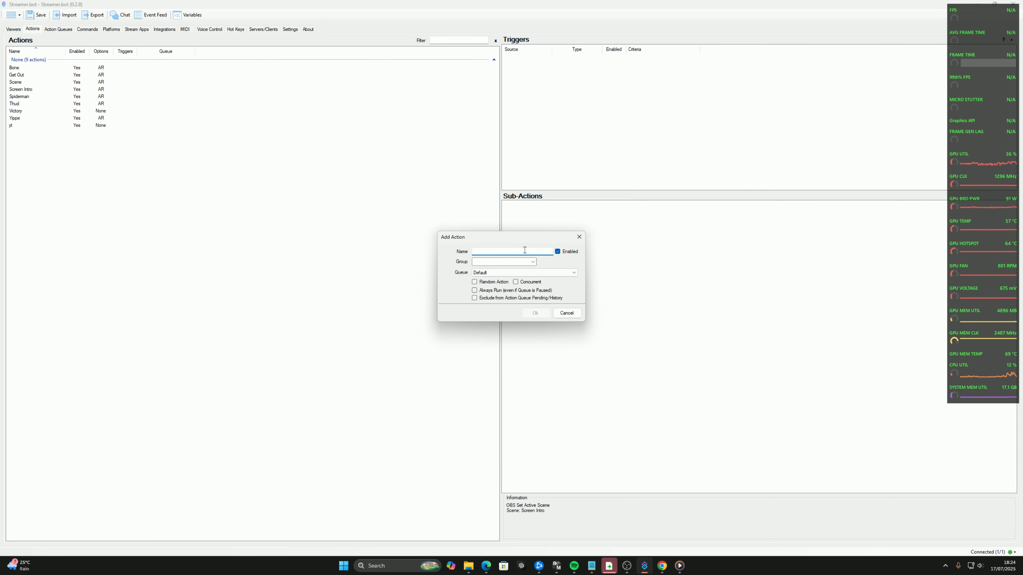
text(Vine boom)
click(535, 313)
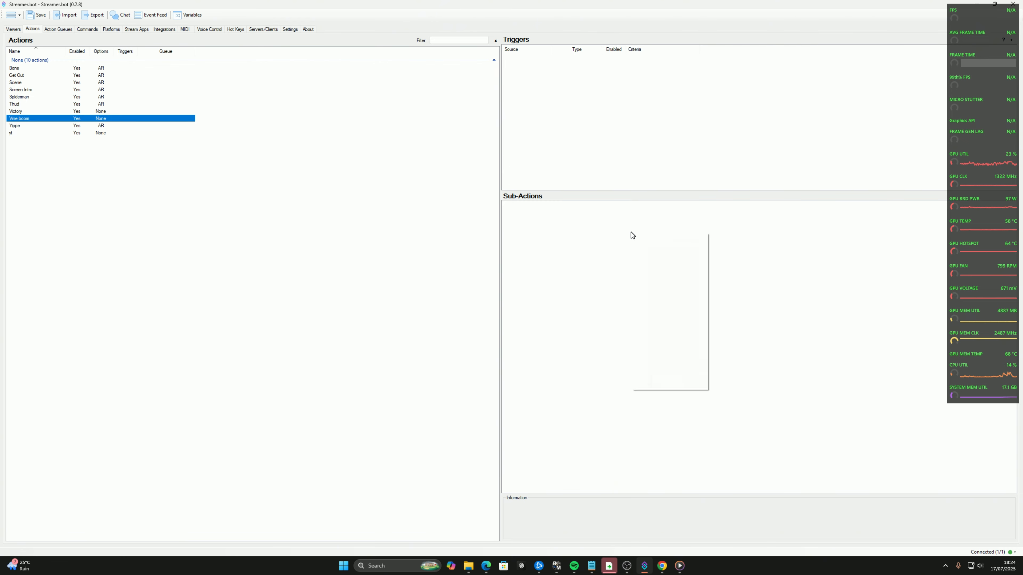
Start a core Play Sound sub-action for the Vine boom action
click(553, 226)
right_click(558, 228)
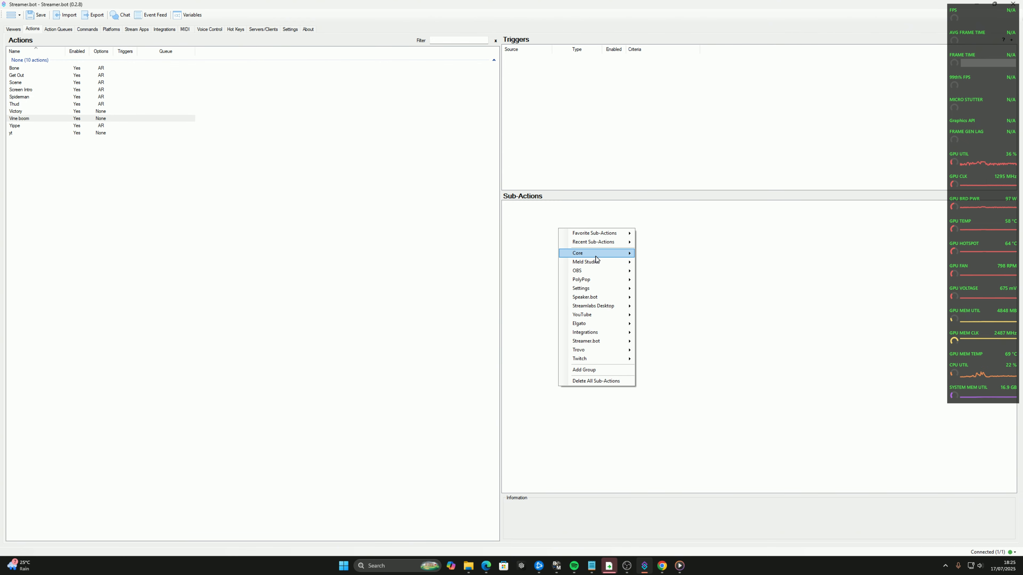
mouse_move(595, 258)
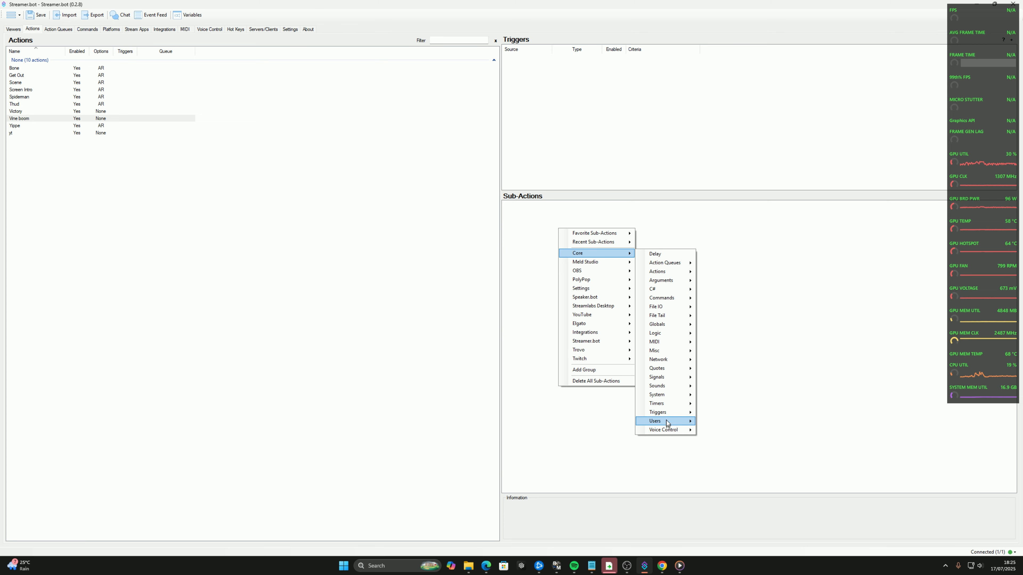
mouse_move(662, 388)
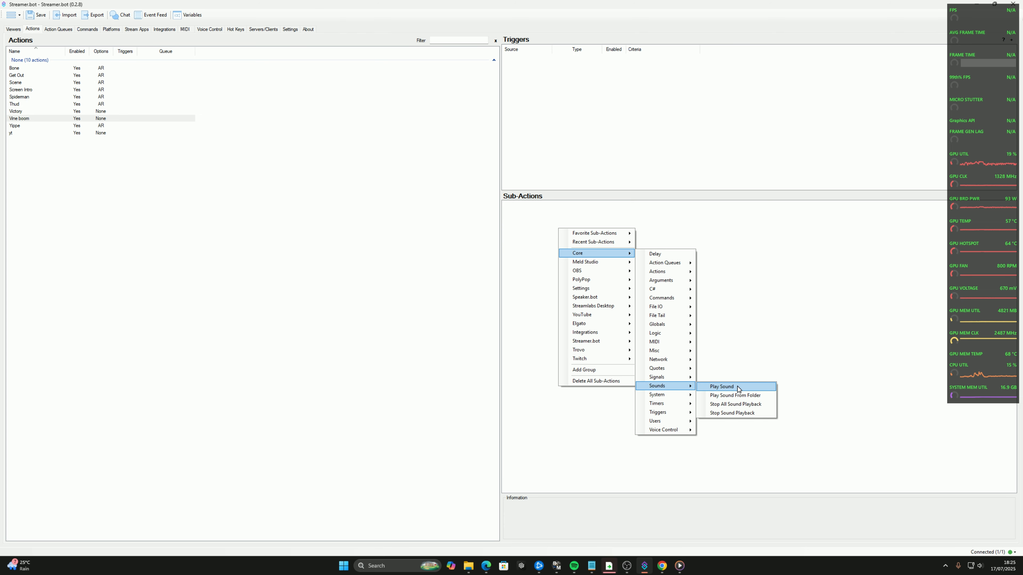
click(725, 386)
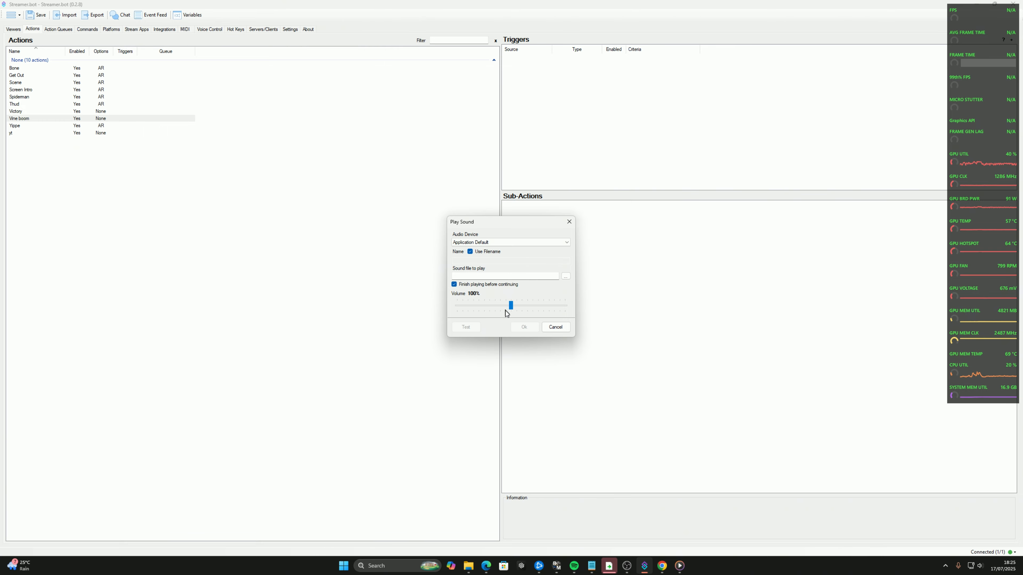
Choose vine-boom from the Downloads folder as the sound file, test it and accept the sub-action
click(565, 276)
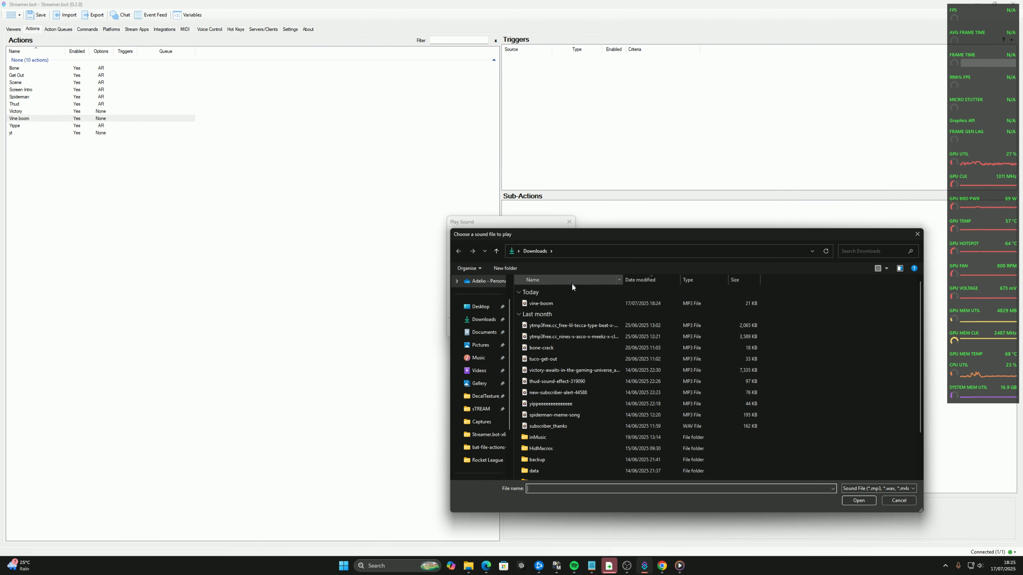
click(571, 303)
double_click(572, 303)
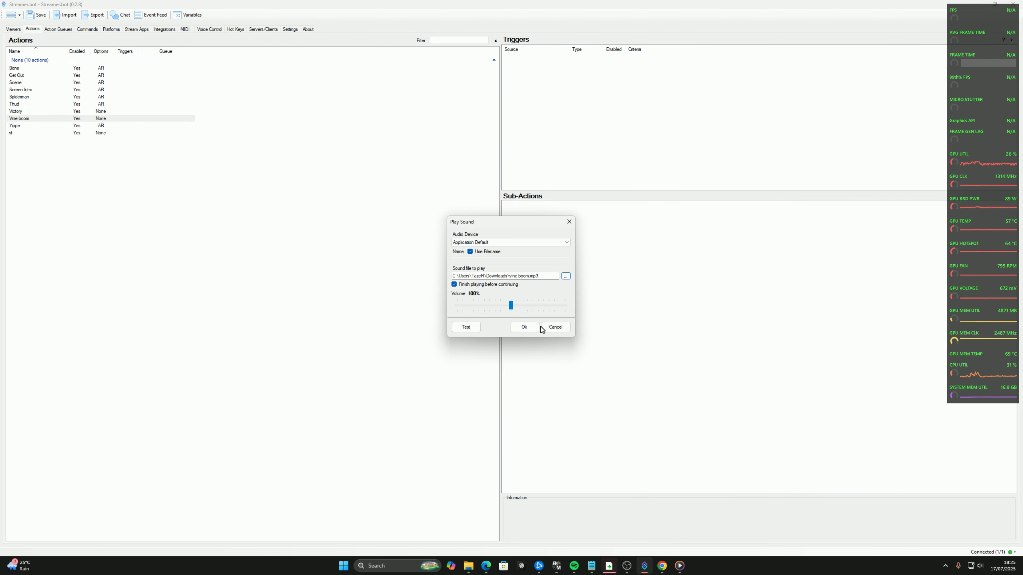
click(469, 328)
click(527, 330)
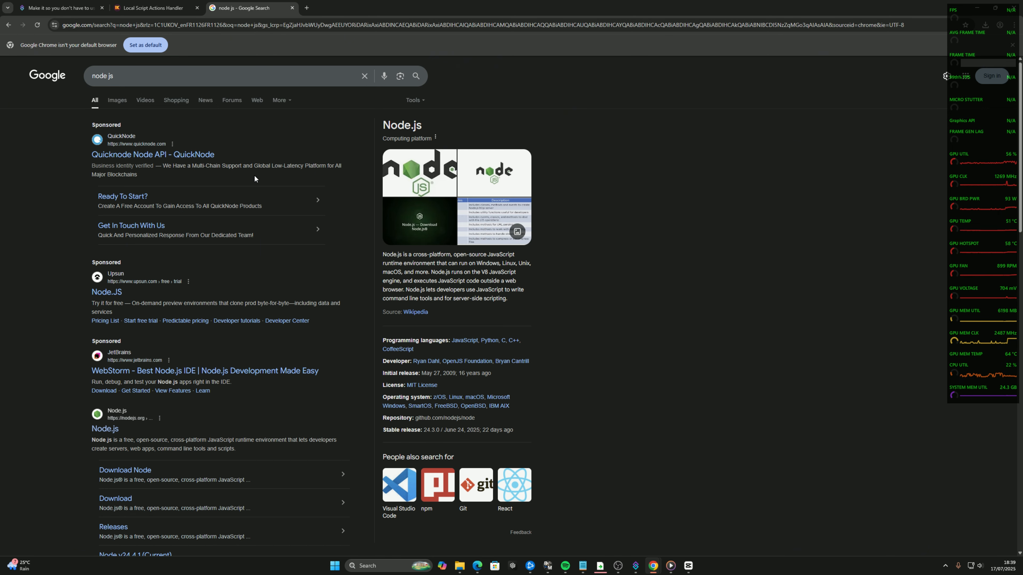
Open the official Node.js website from the search results and go to its download page
click(114, 431)
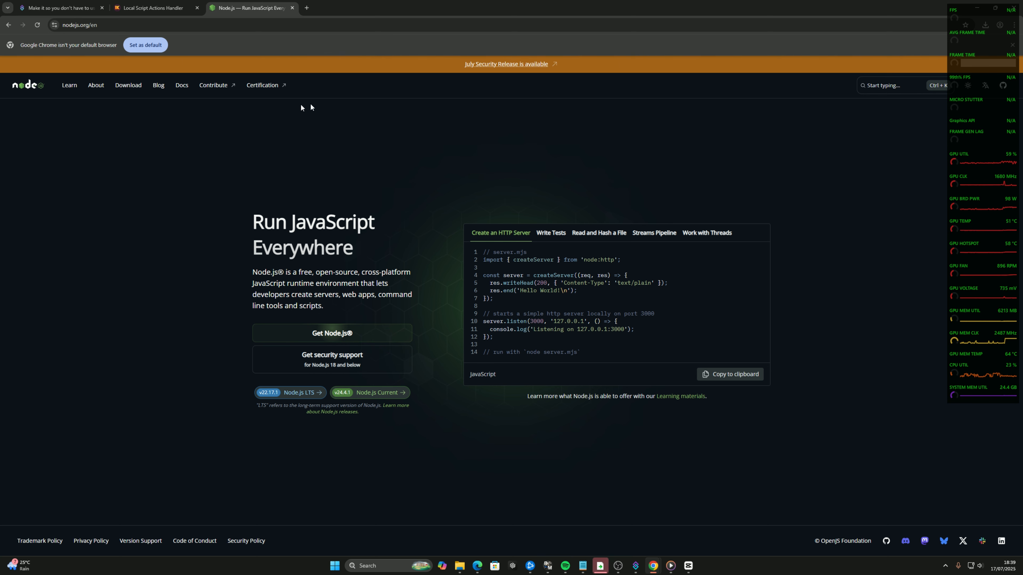
click(122, 90)
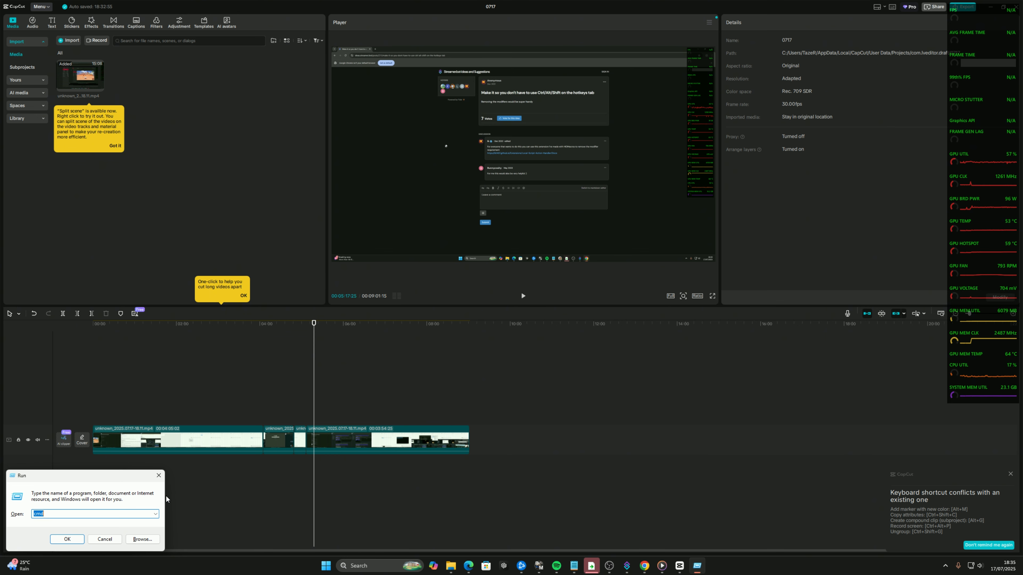
Launch a command prompt through cmd and try the command node-v
click(55, 514)
click(60, 538)
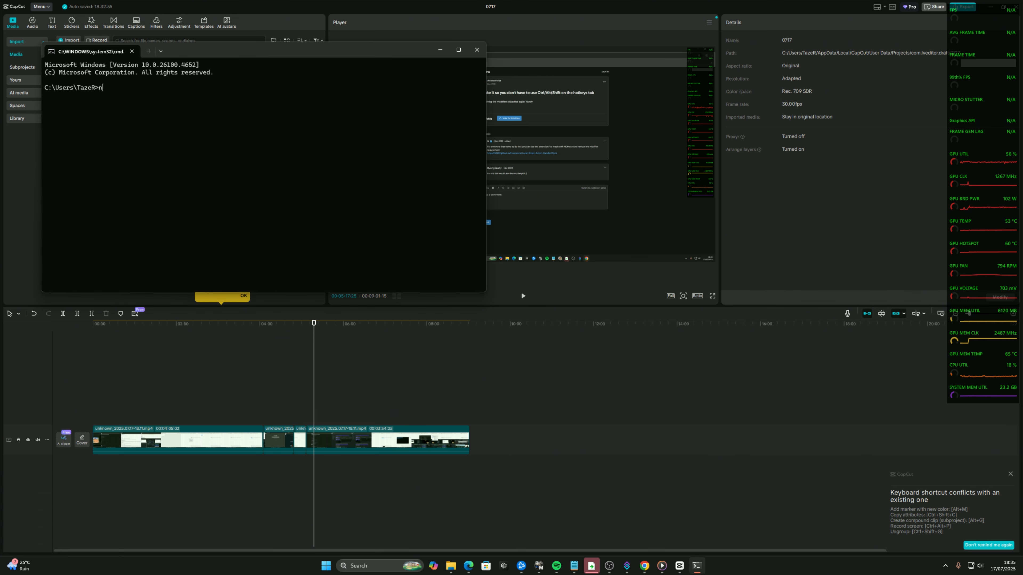
text(node-v)
key(Return)
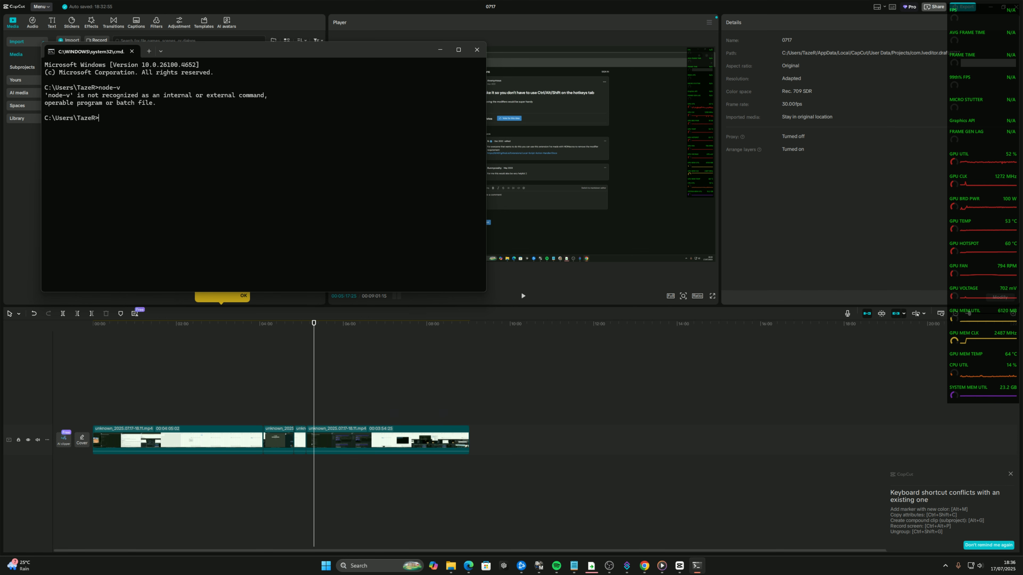
Check the installed Node.js version with the command node -v
text(node -v)
key(Return)
mouse_move(47, 125)
mouse_down()
mouse_move(69, 126)
mouse_move(45, 127)
mouse_up()
click(70, 132)
click(68, 129)
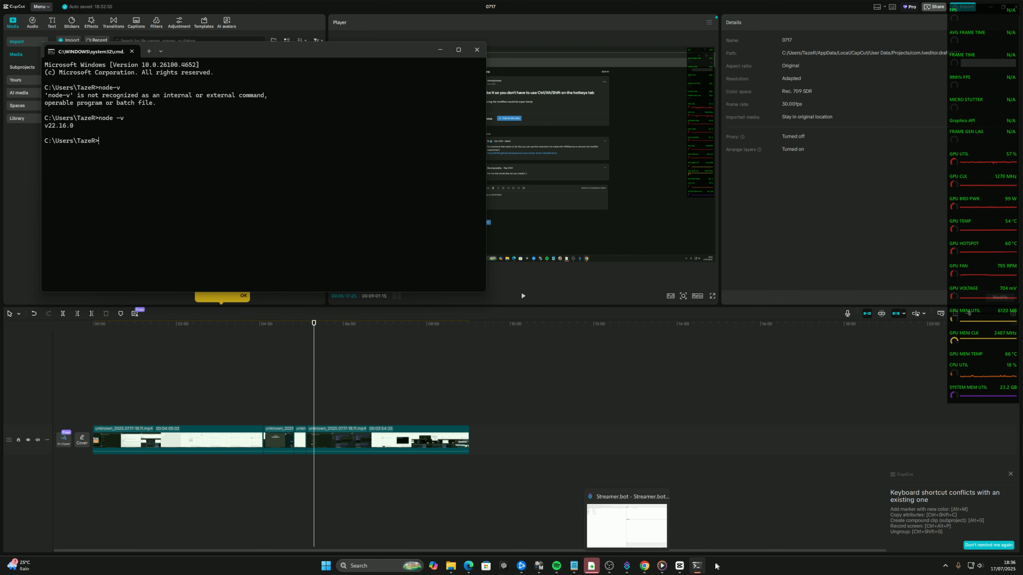
In Chrome, open the Streamer.bot suggestion about hotkeys without Ctrl/Alt/Shift and follow its link to the Local Script Action Handler docs
mouse_move(639, 559)
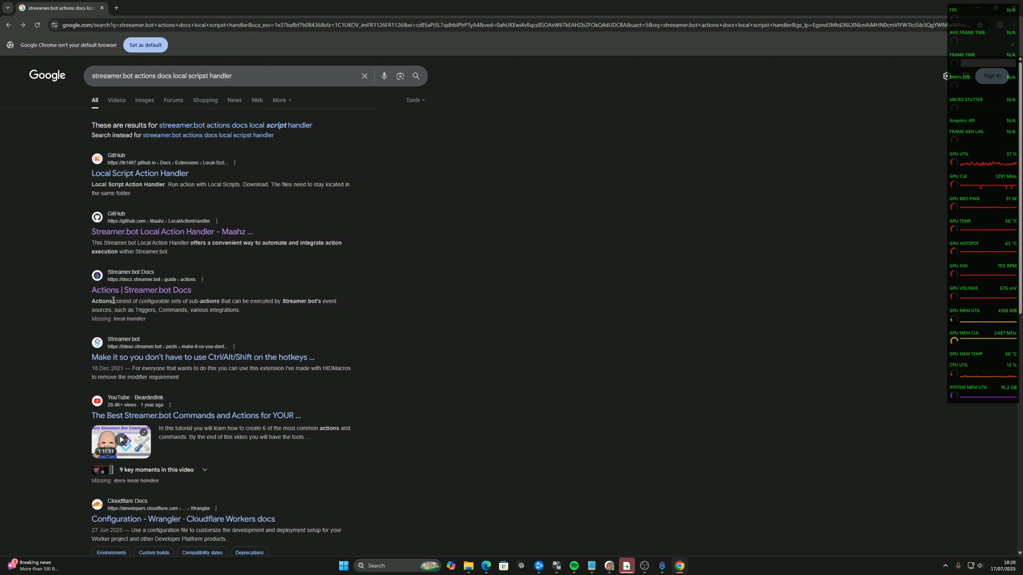
scroll(122, 301, down, 1)
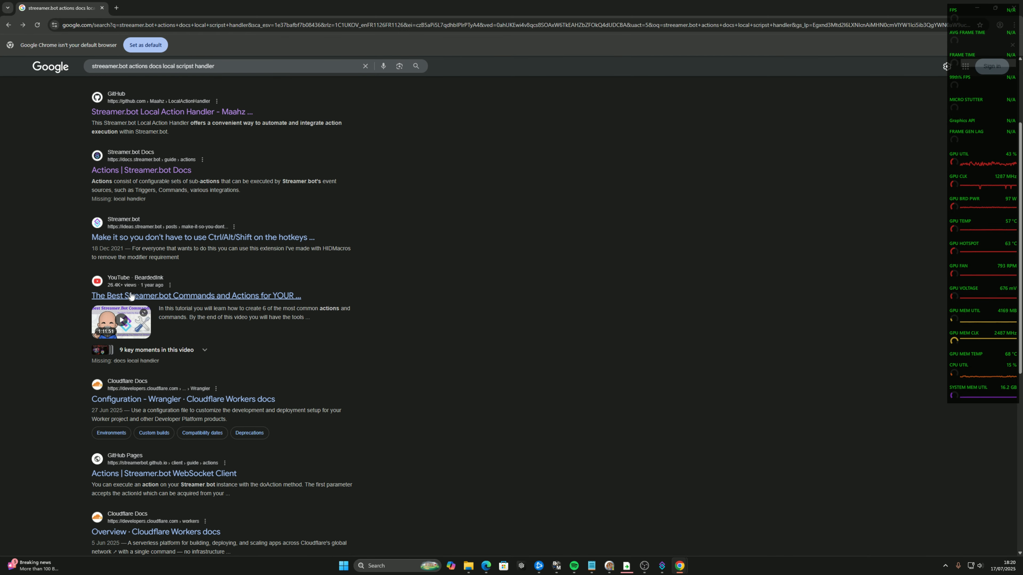
scroll(229, 282, up, 3)
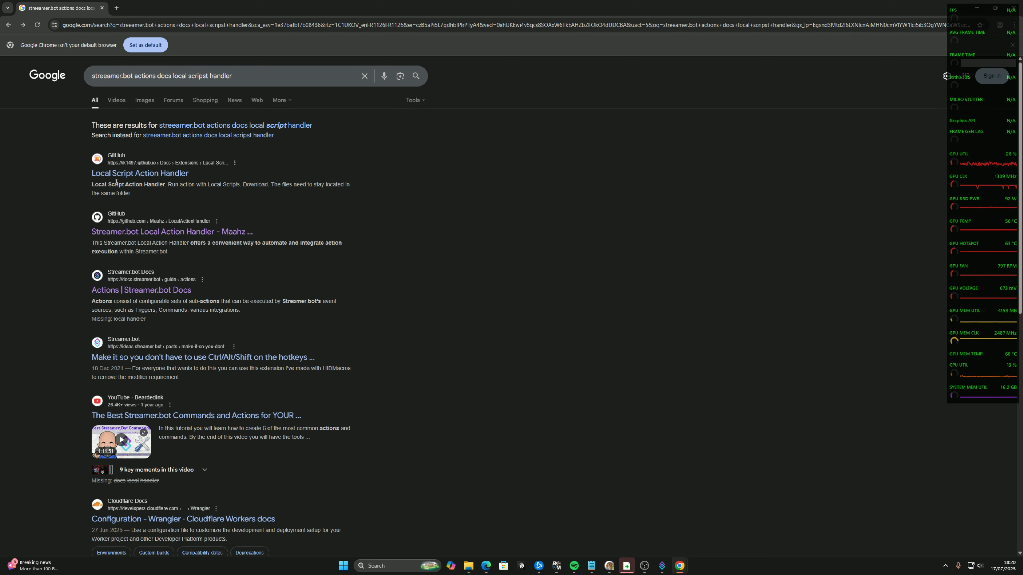
click(160, 356)
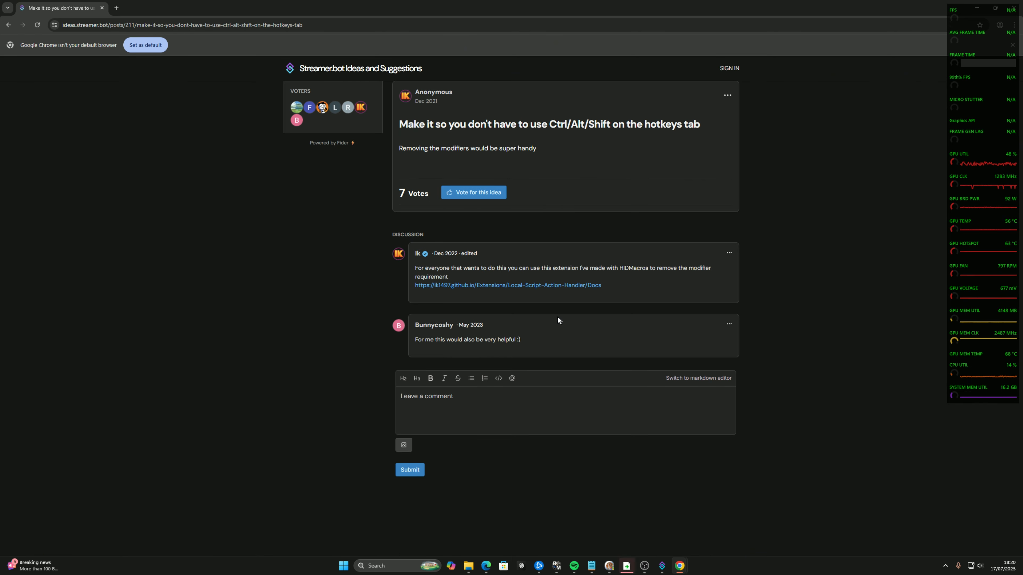
click(524, 286)
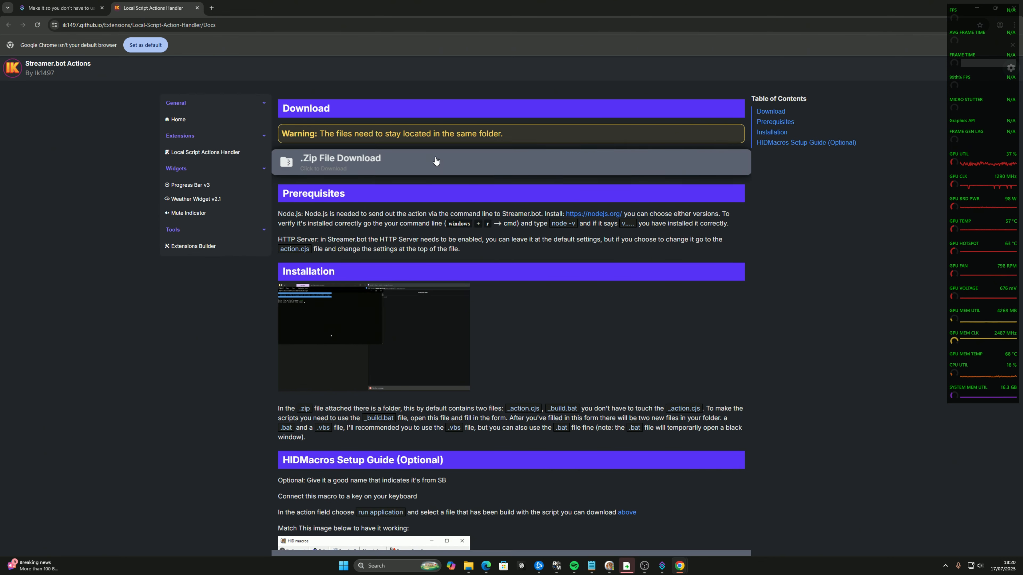
Download the handler's zip file, open it and look inside its bat-file-actions-handler folder
click(413, 161)
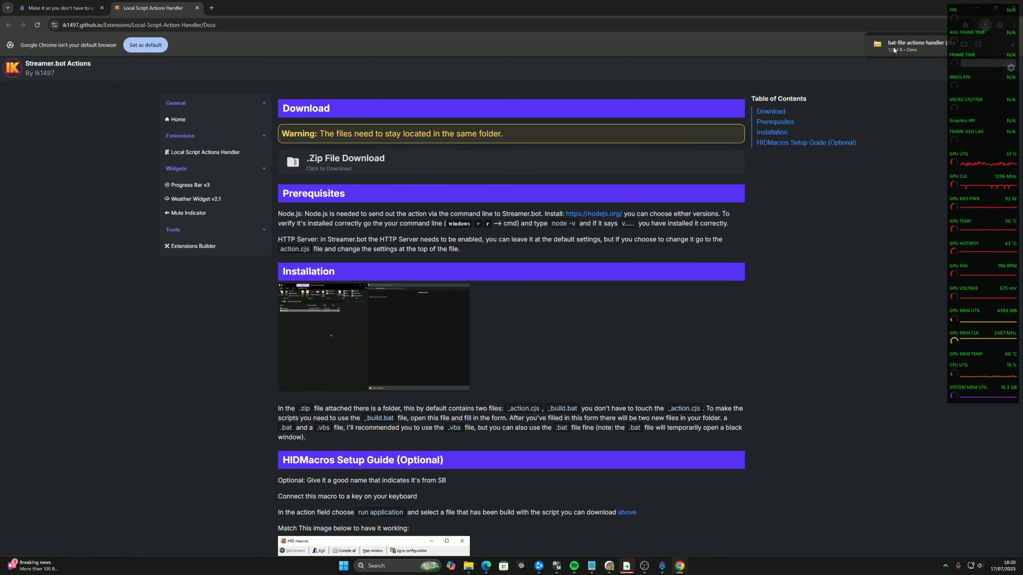
click(909, 45)
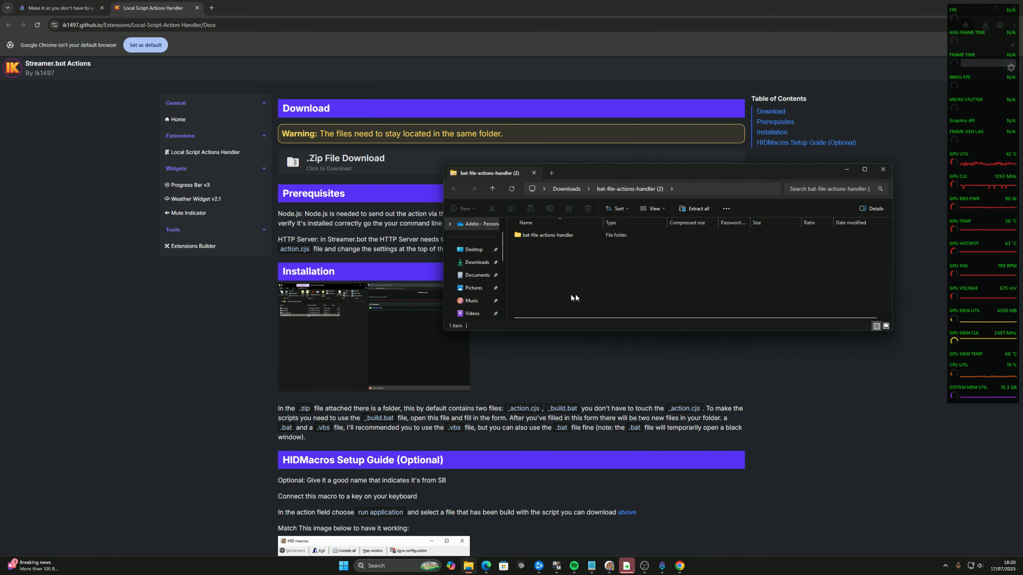
double_click(575, 235)
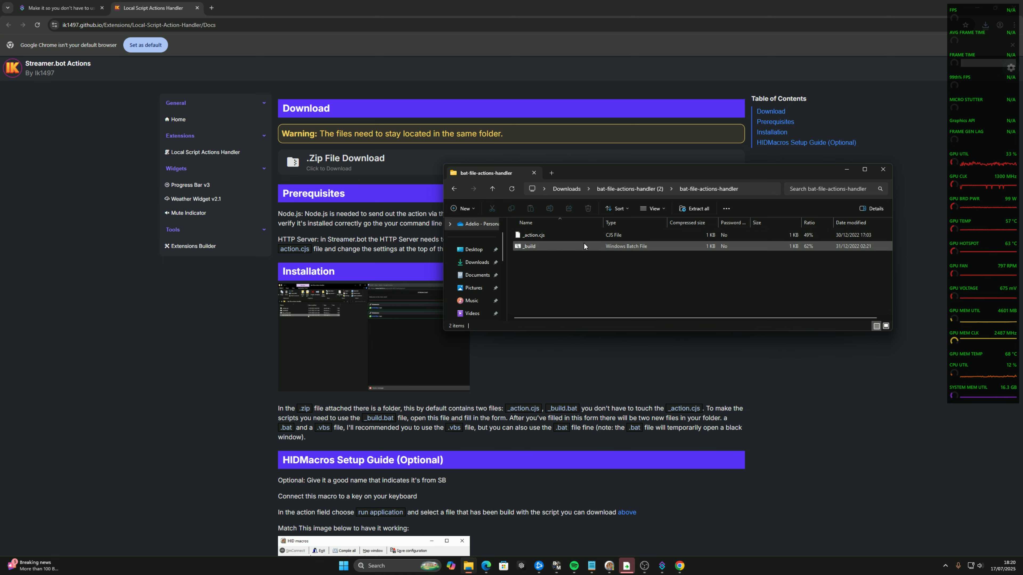
key(alt+Left)
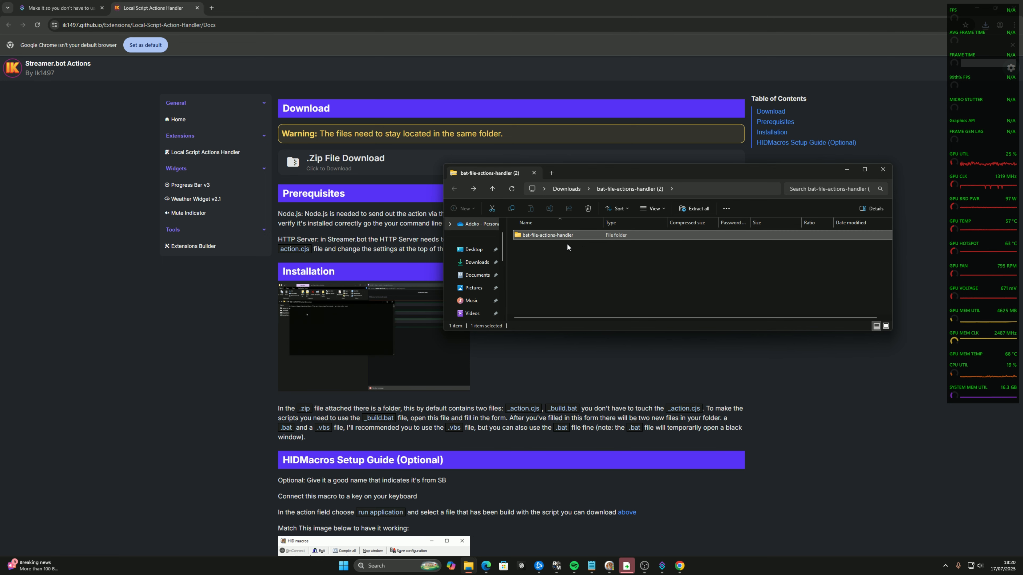
In a new File Explorer window, open the bat-file-actions-handler folder inside Streamer.bot-x64-0.2.8 (1) on drive D
key(ctrl+n)
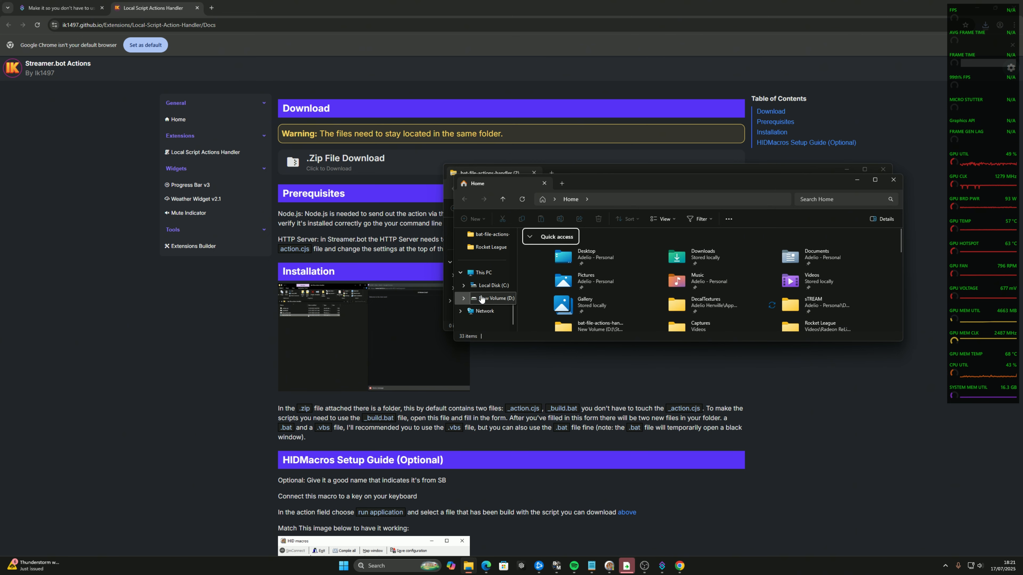
click(482, 298)
scroll(572, 286, down, 1)
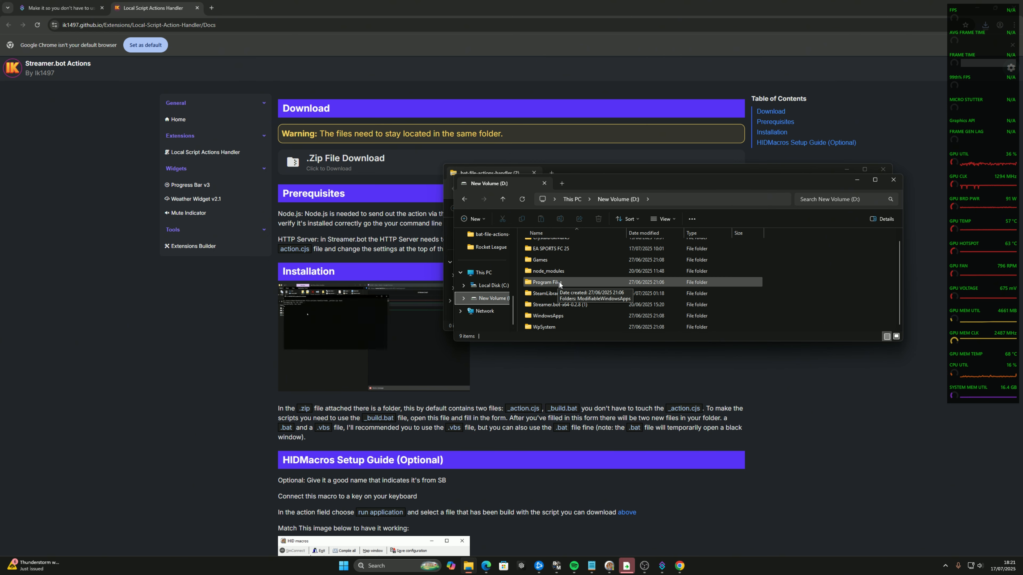
scroll(559, 286, up, 1)
click(580, 313)
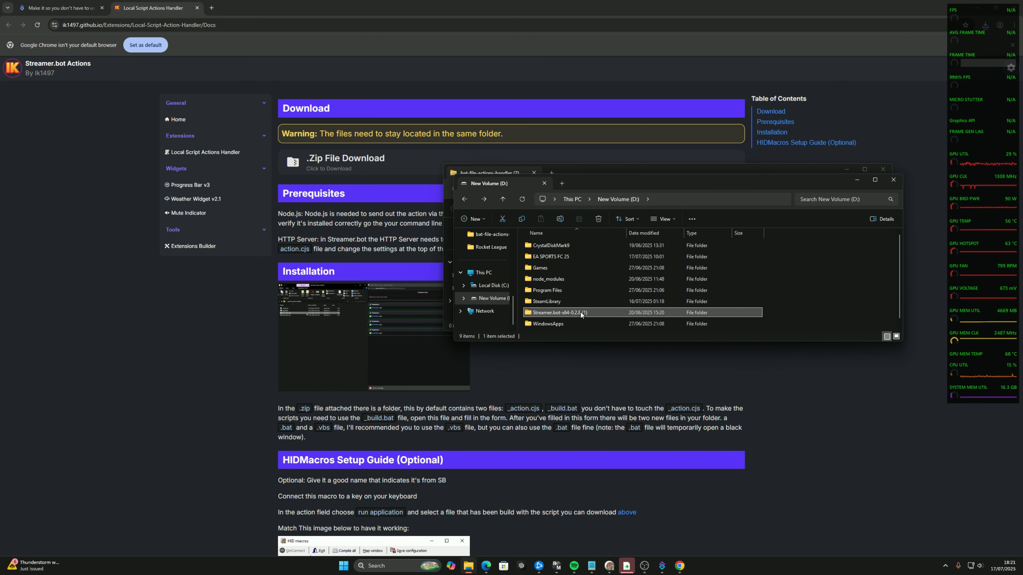
double_click(580, 312)
double_click(567, 257)
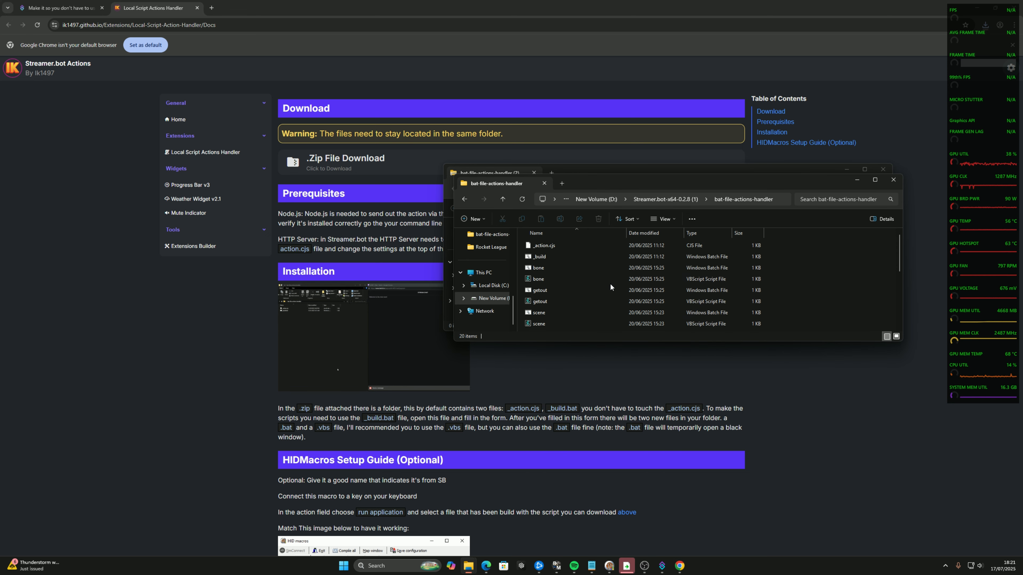
Run the _build batch file and place its console window over Streamer.bot with the action list uncovered
click(577, 257)
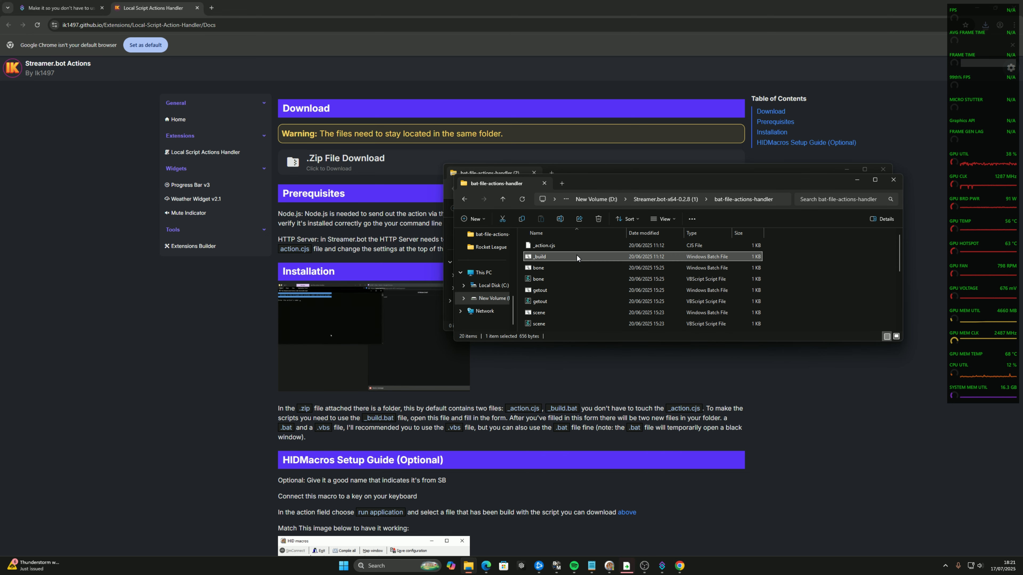
double_click(578, 256)
click(653, 566)
click(688, 566)
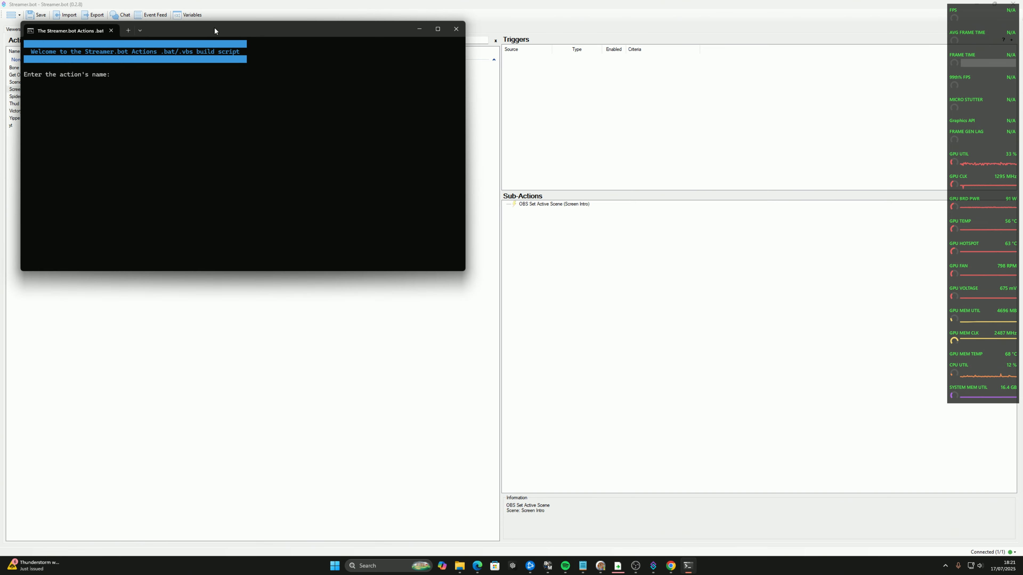
drag(215, 30, 521, 173)
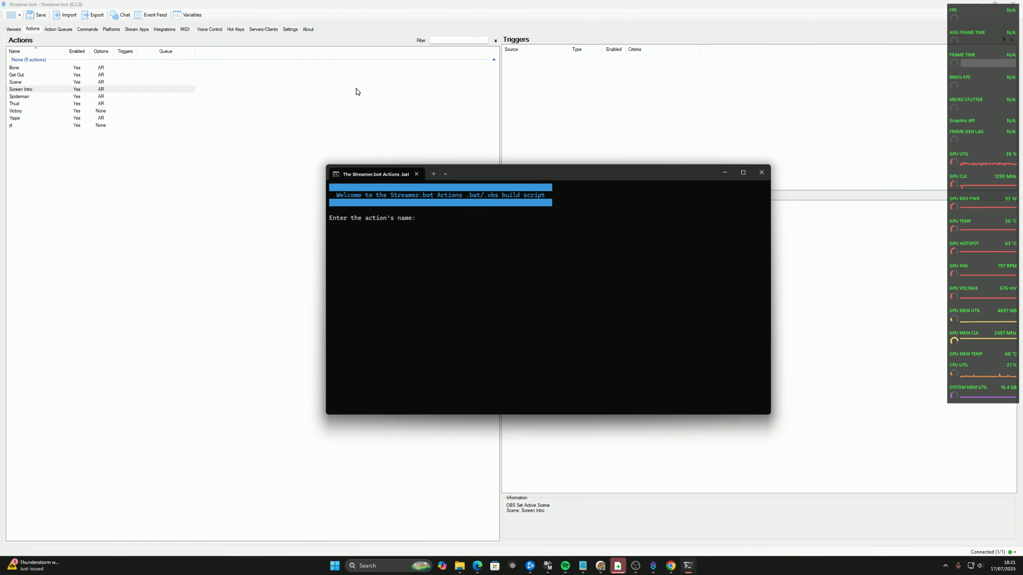
Enter Bone as the action's name and bone_obs as the file name in the build script, and close its console
text(Bone)
key(Return)
text(b)
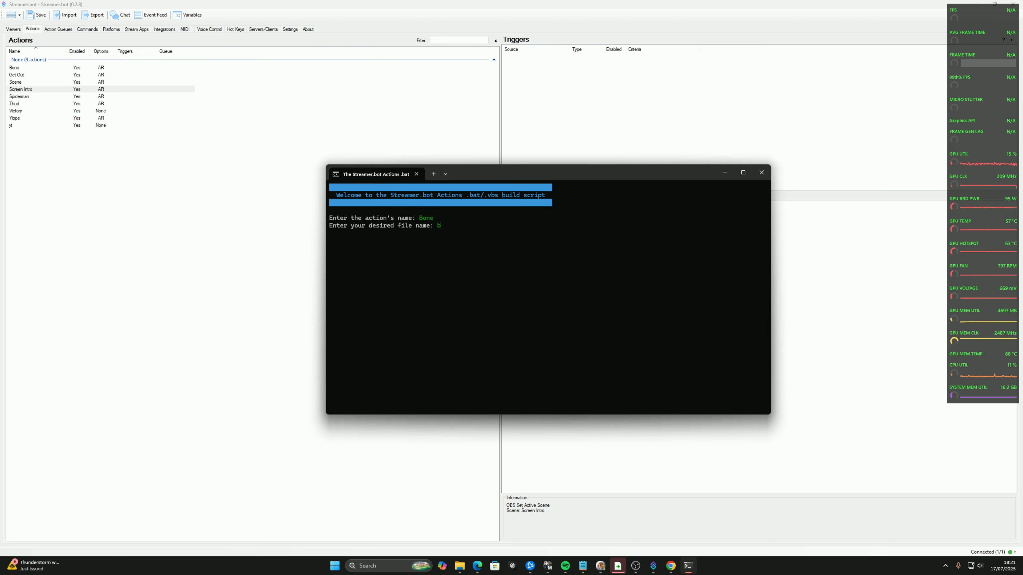
text(one_obs)
click(761, 176)
From the bat-file-actions-handler folder, test the screenintro and scene VBScript files with OBS Studio in view, and close the folder window
click(625, 530)
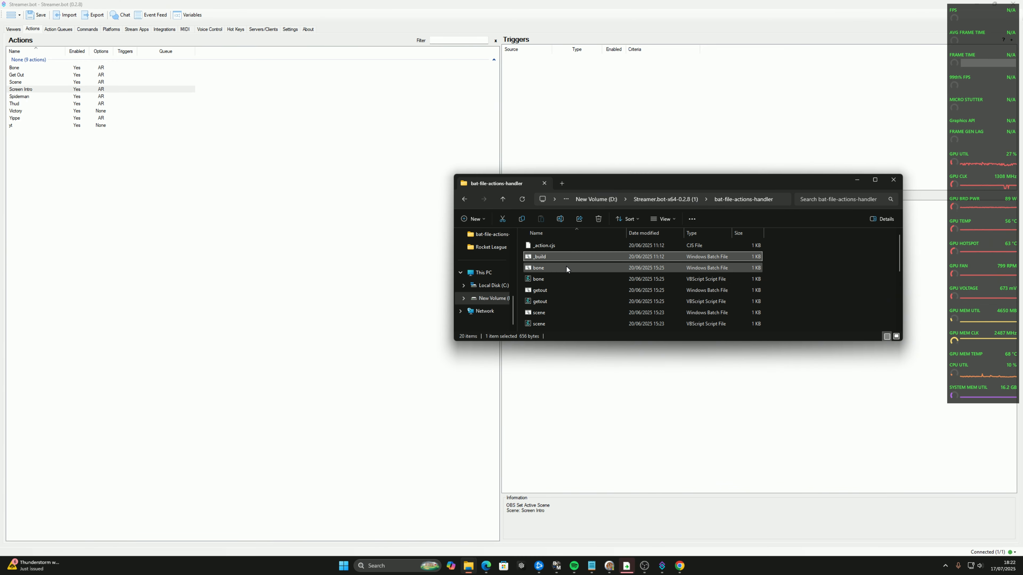
scroll(564, 275, down, 1)
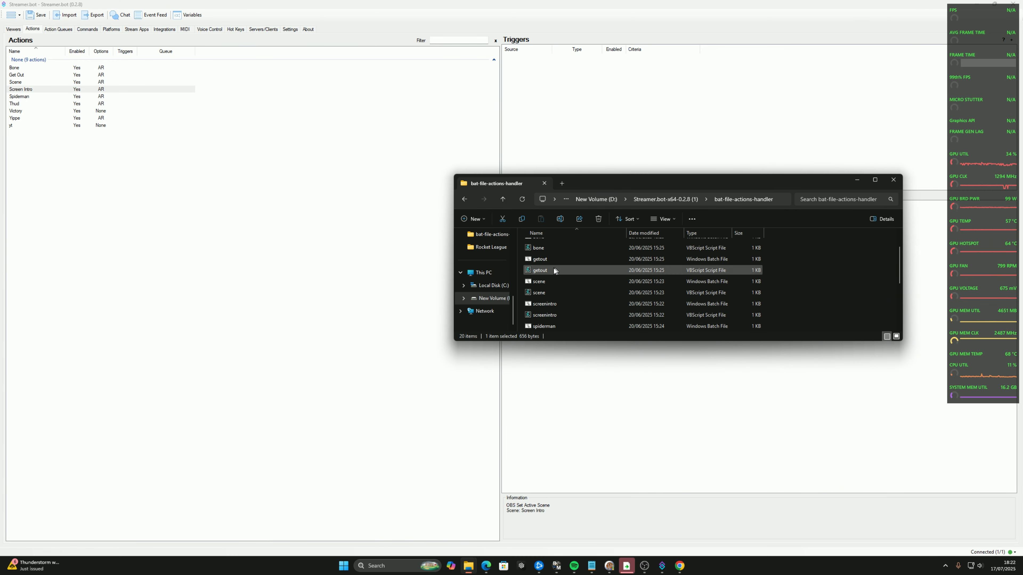
click(543, 250)
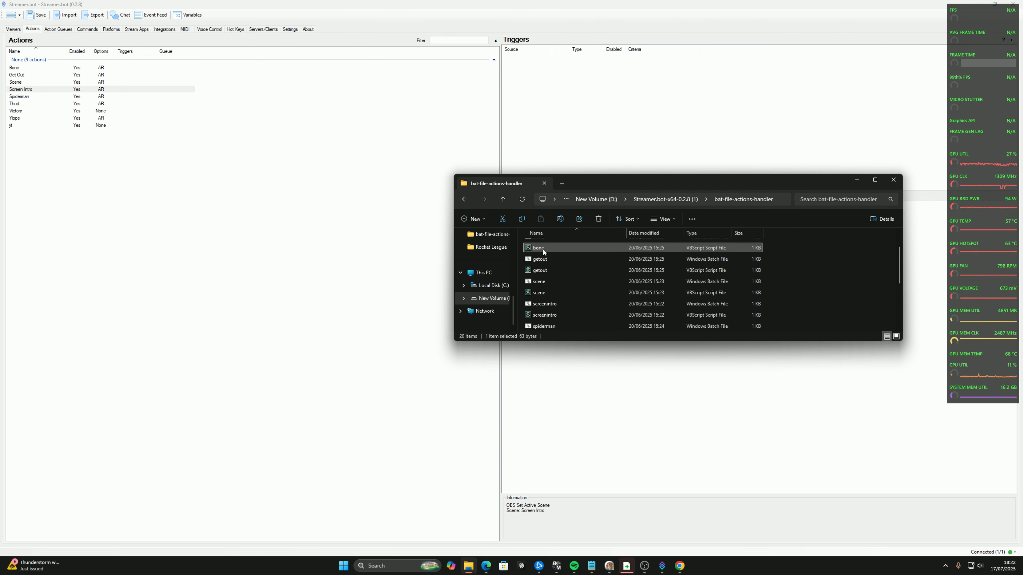
click(543, 272)
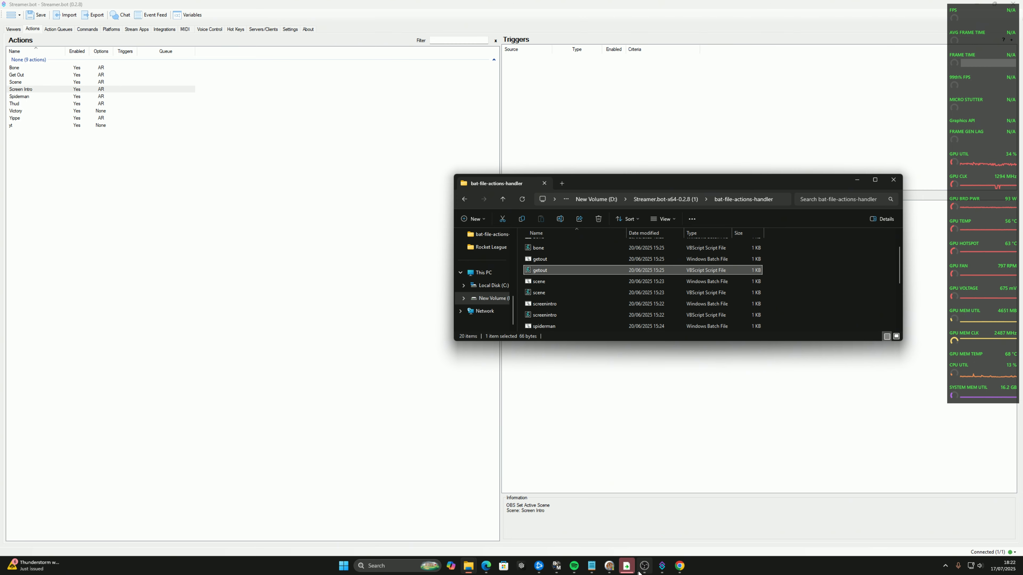
click(644, 565)
click(564, 184)
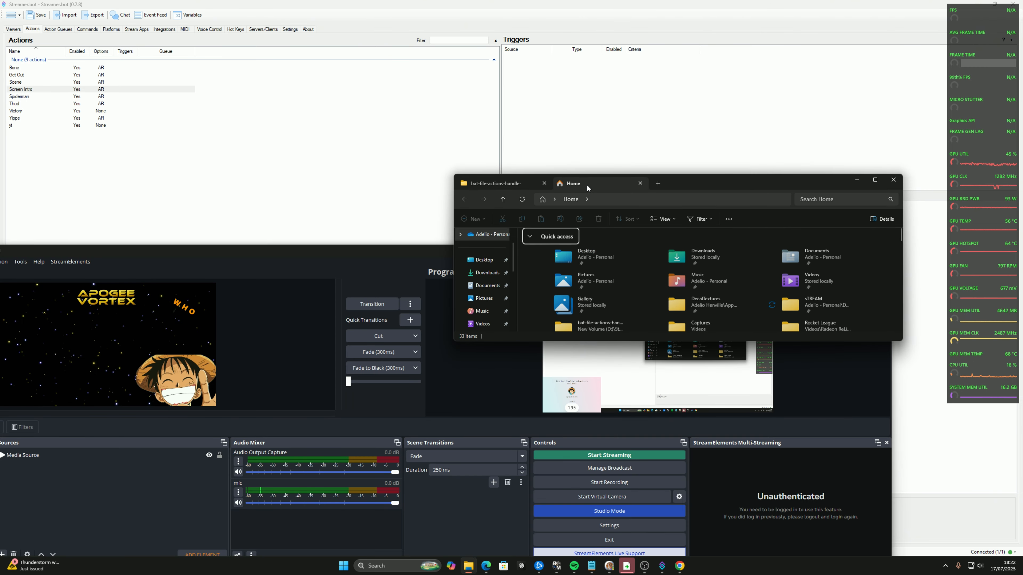
click(640, 183)
drag(632, 184, 594, 119)
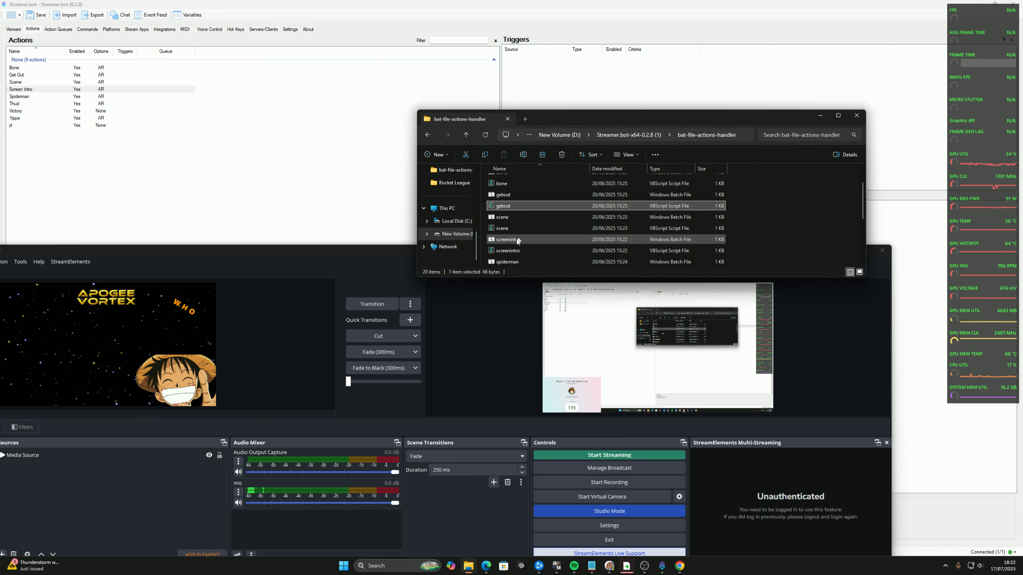
click(511, 228)
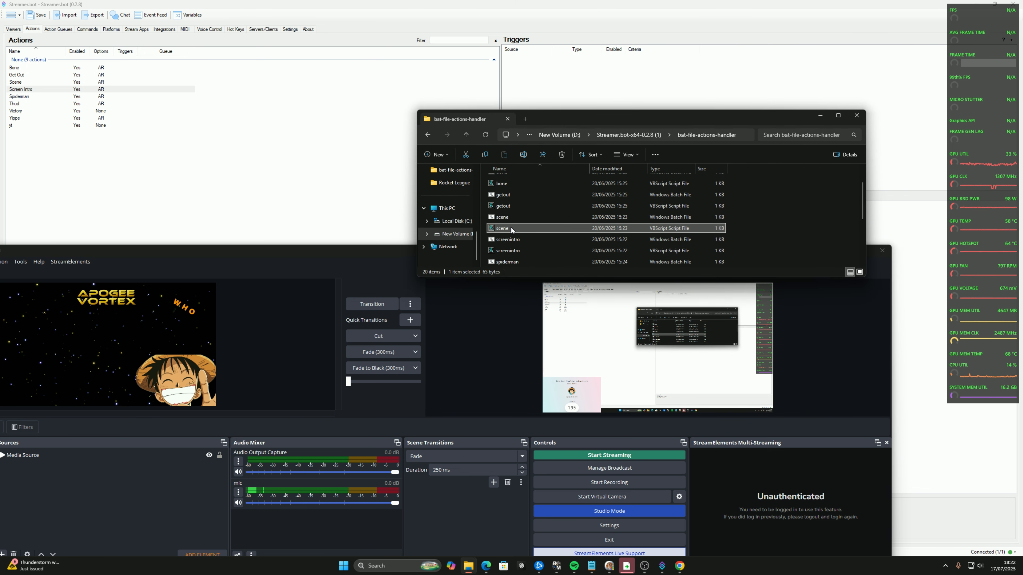
double_click(508, 250)
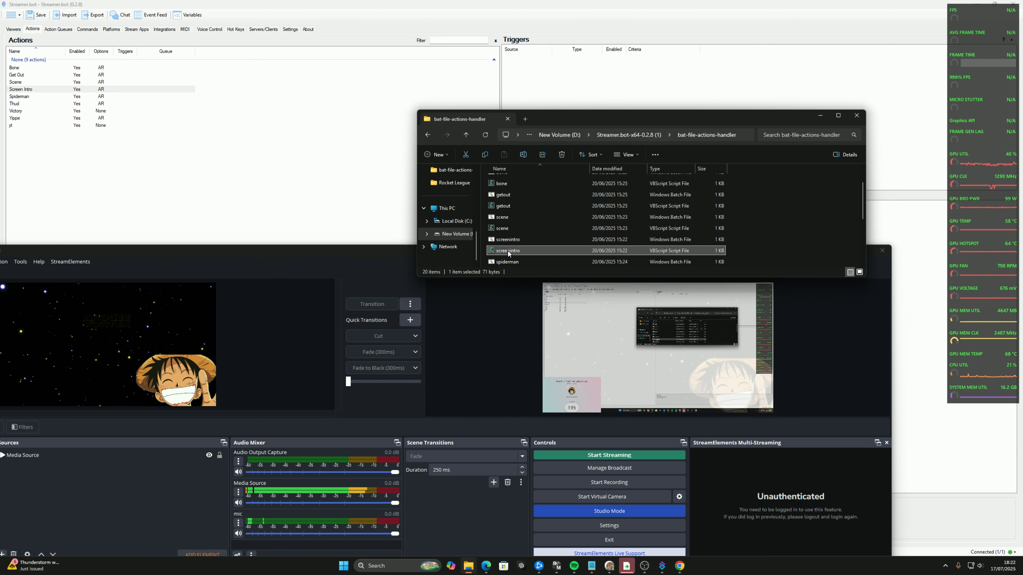
double_click(504, 229)
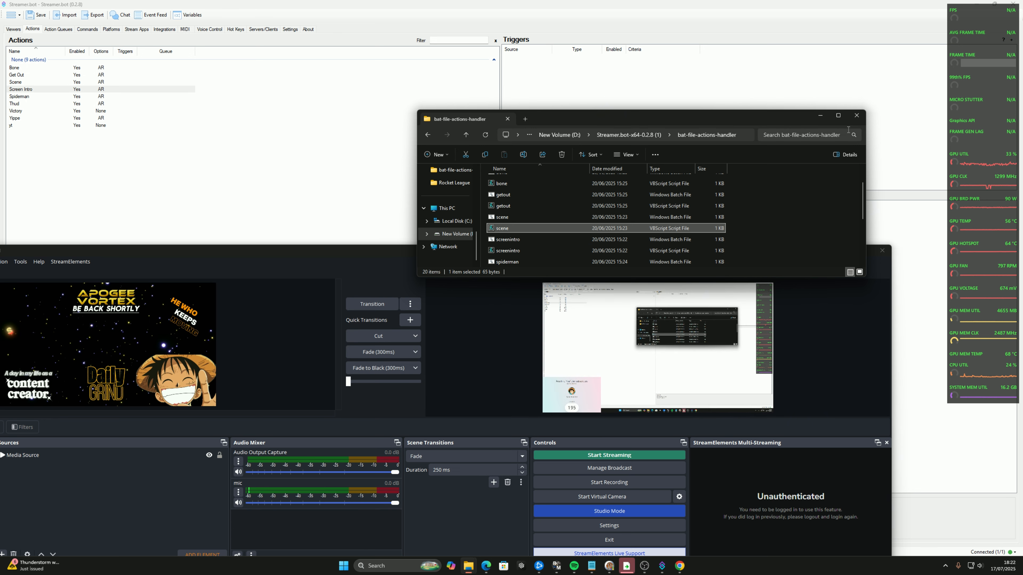
click(856, 116)
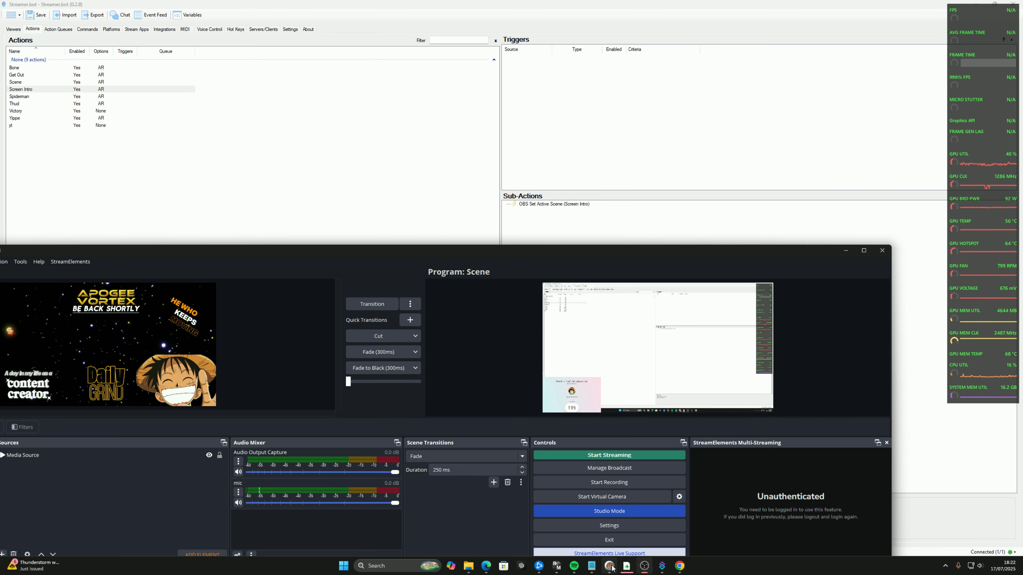
In HID macros, create a macro named Bone, triggered by F20, that runs the bone VBScript file from bat-file-actions-handler
click(609, 565)
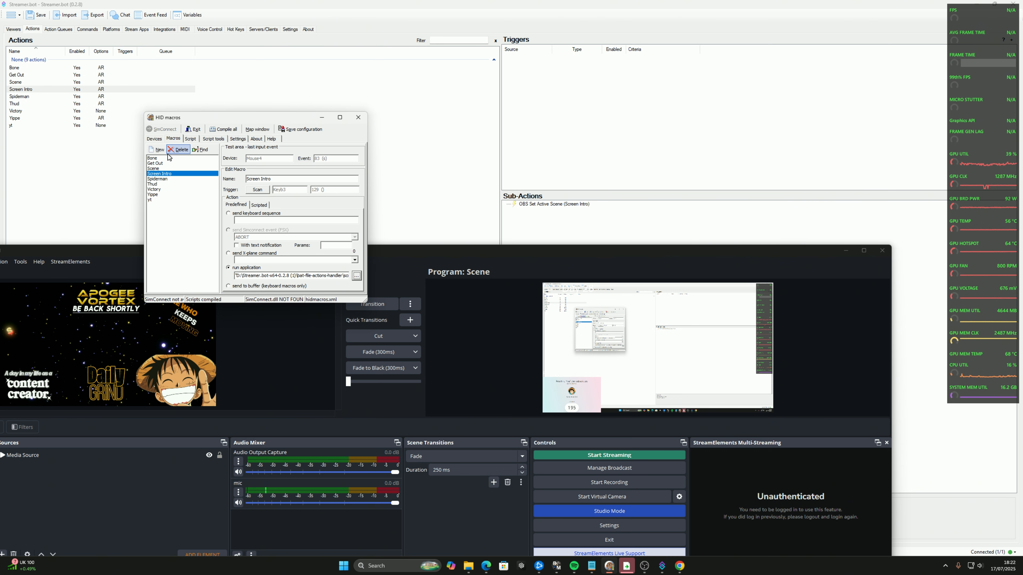
click(160, 151)
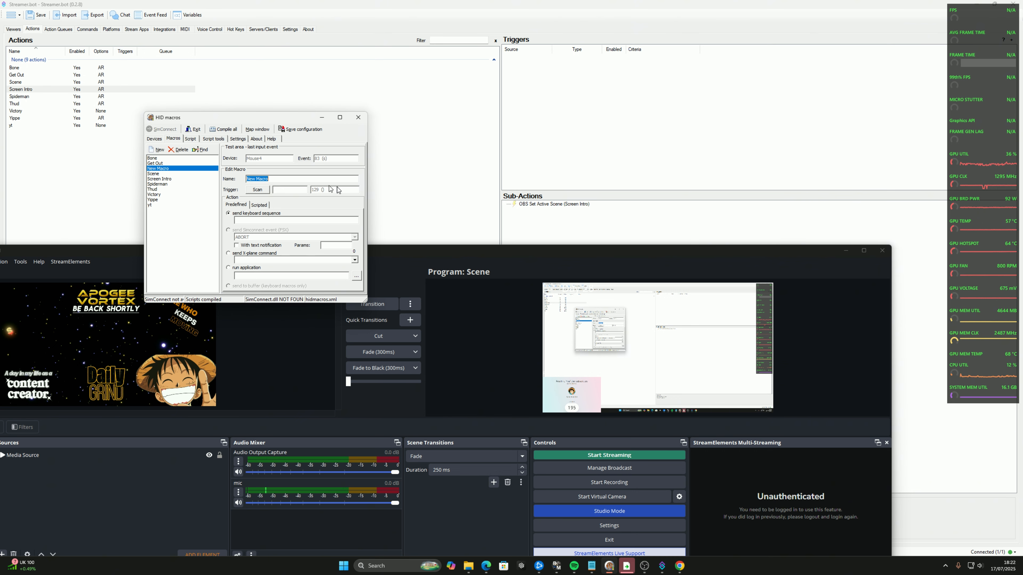
text(Bone)
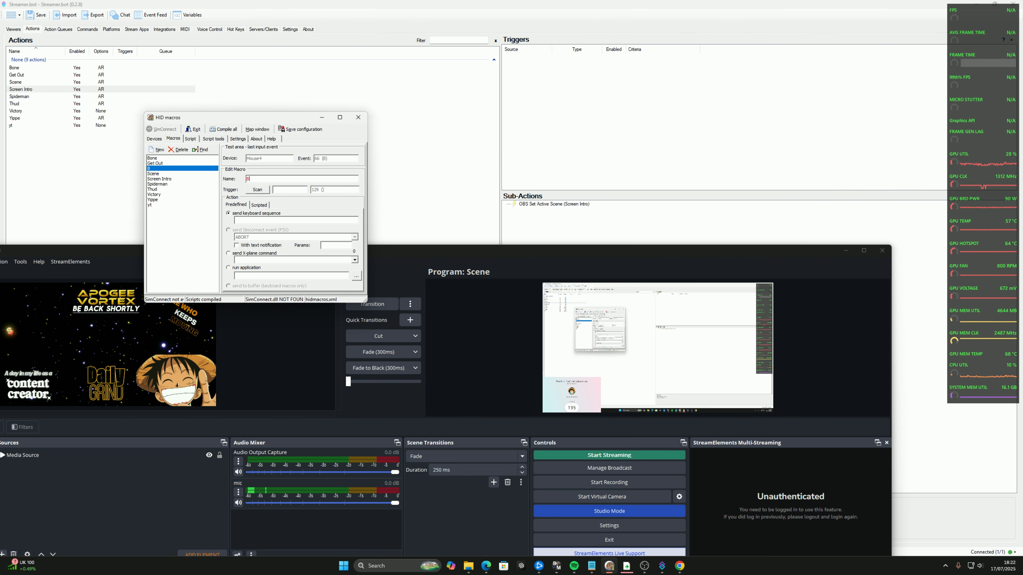
click(258, 189)
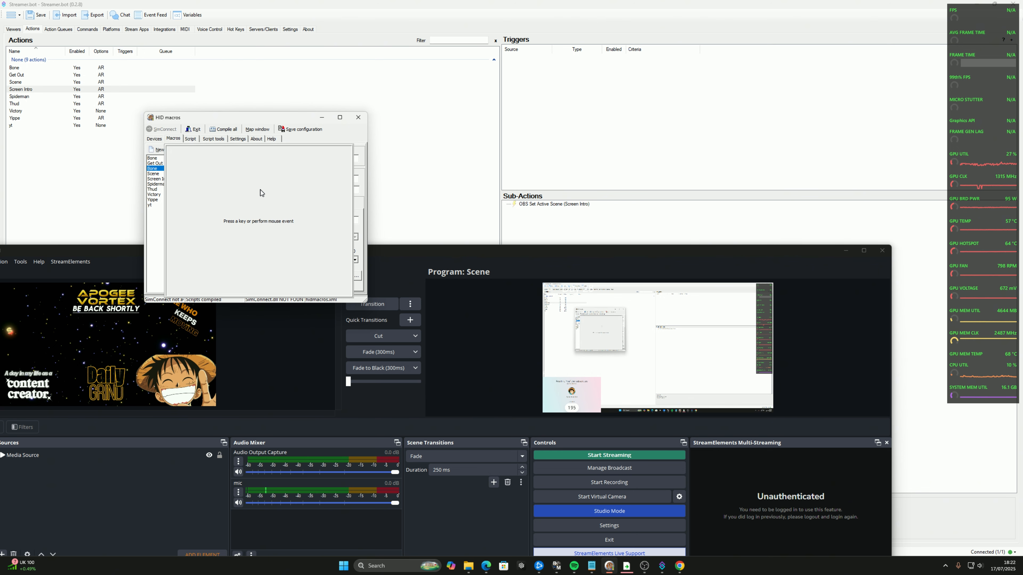
key(F20)
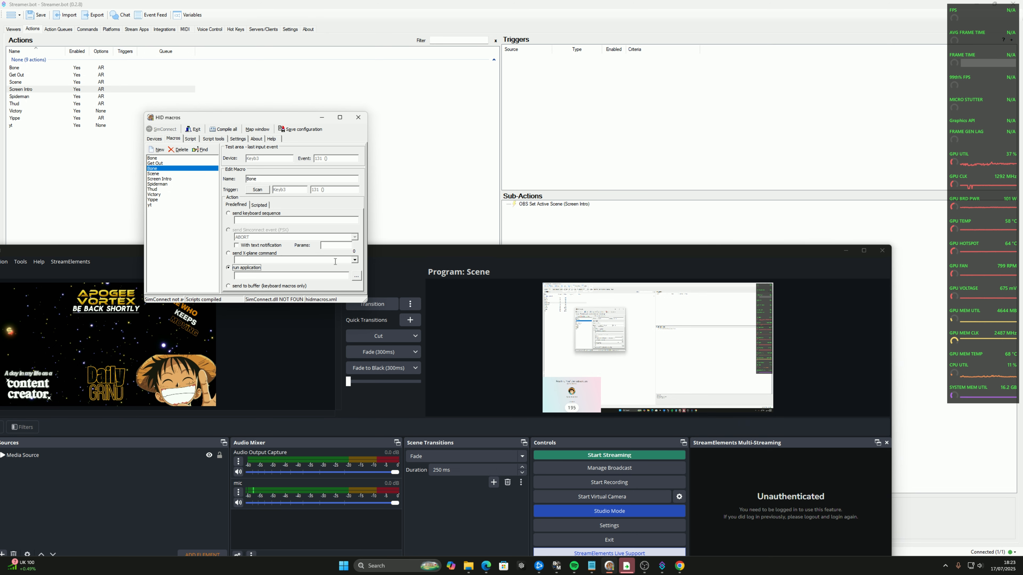
click(355, 276)
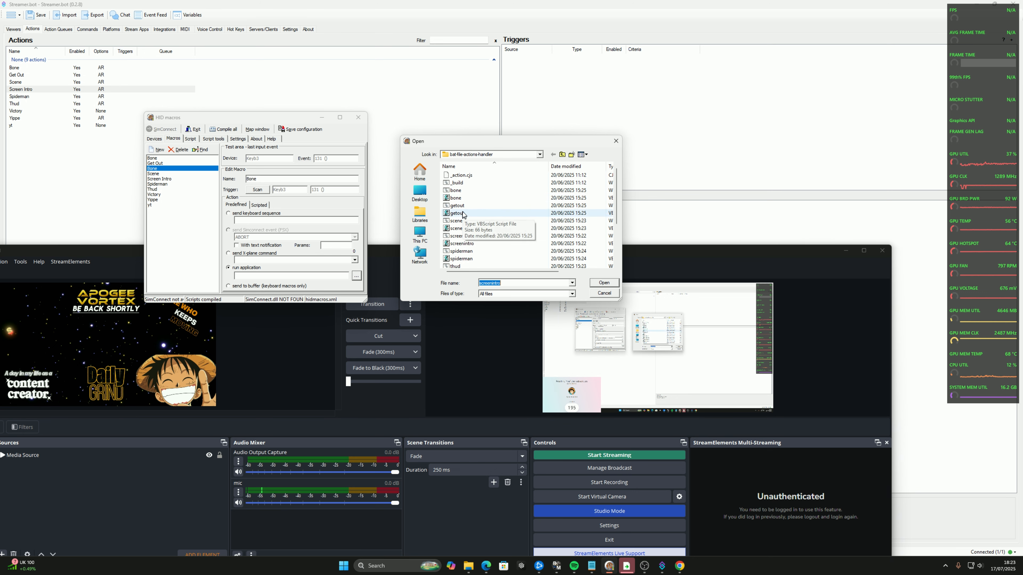
double_click(455, 198)
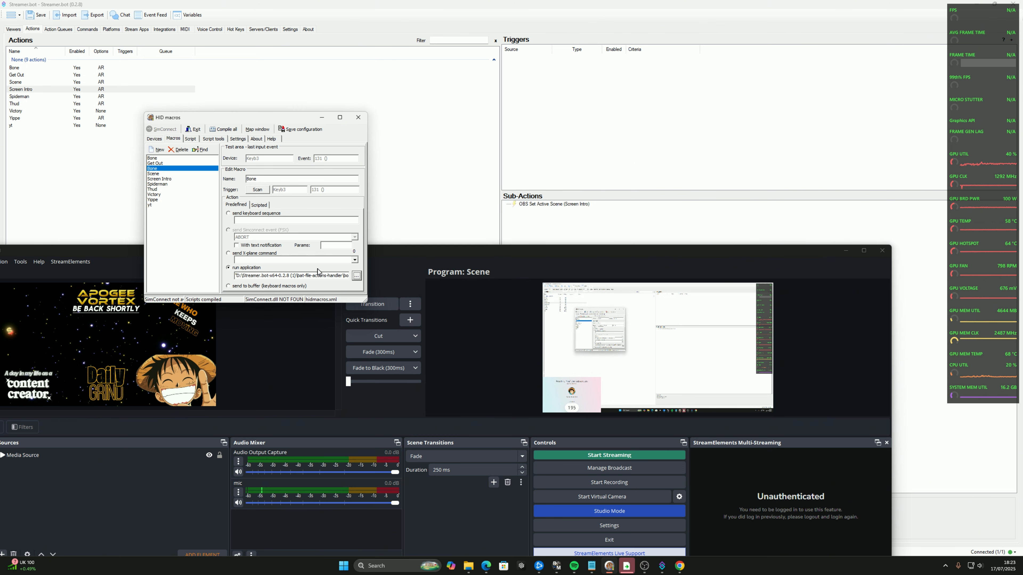